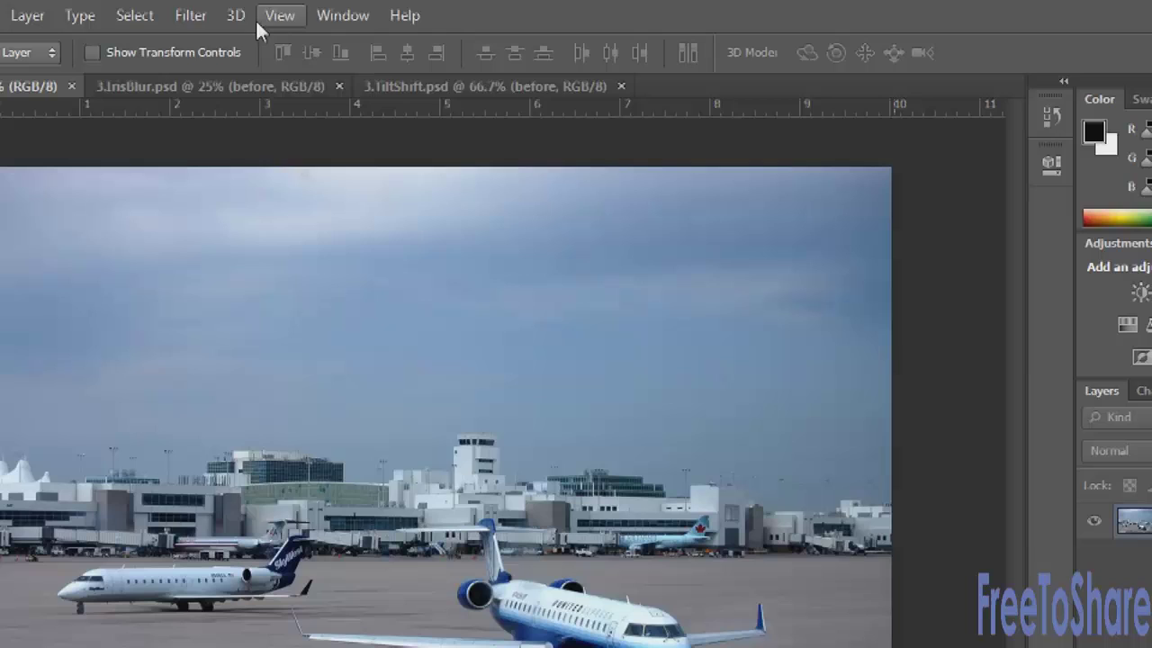
Step: Start a Field Blur and pin the front airplane's nose and rear engine, reducing the blur at both pins until the plane is sharp
left_click(297, 18)
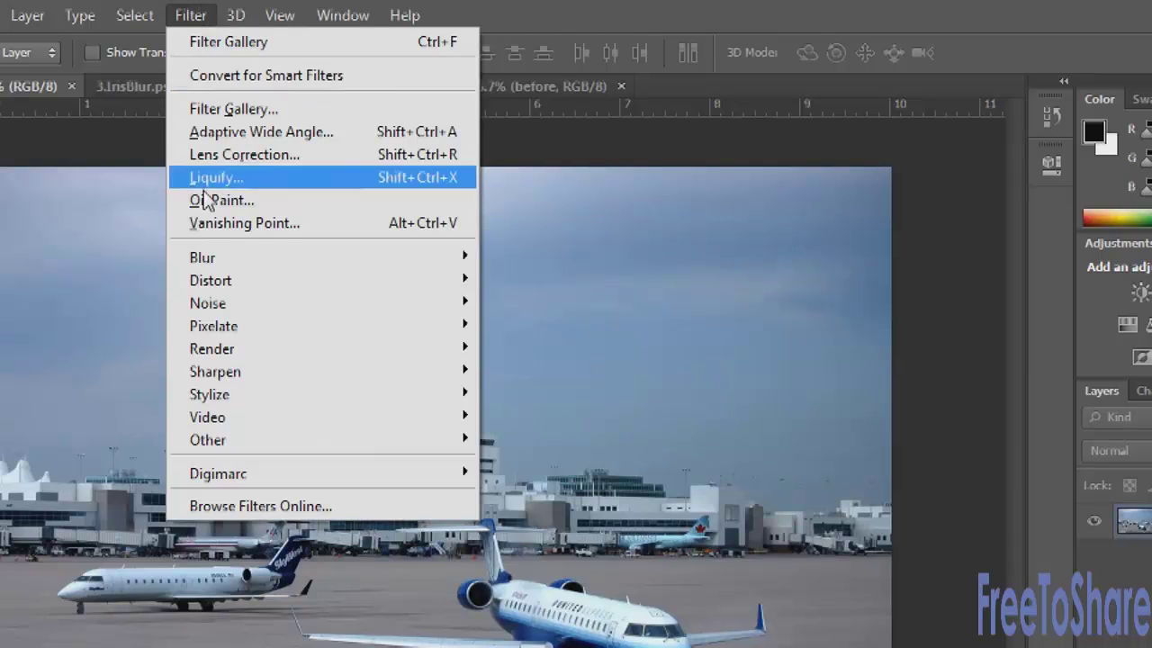
mouse_move(203, 268)
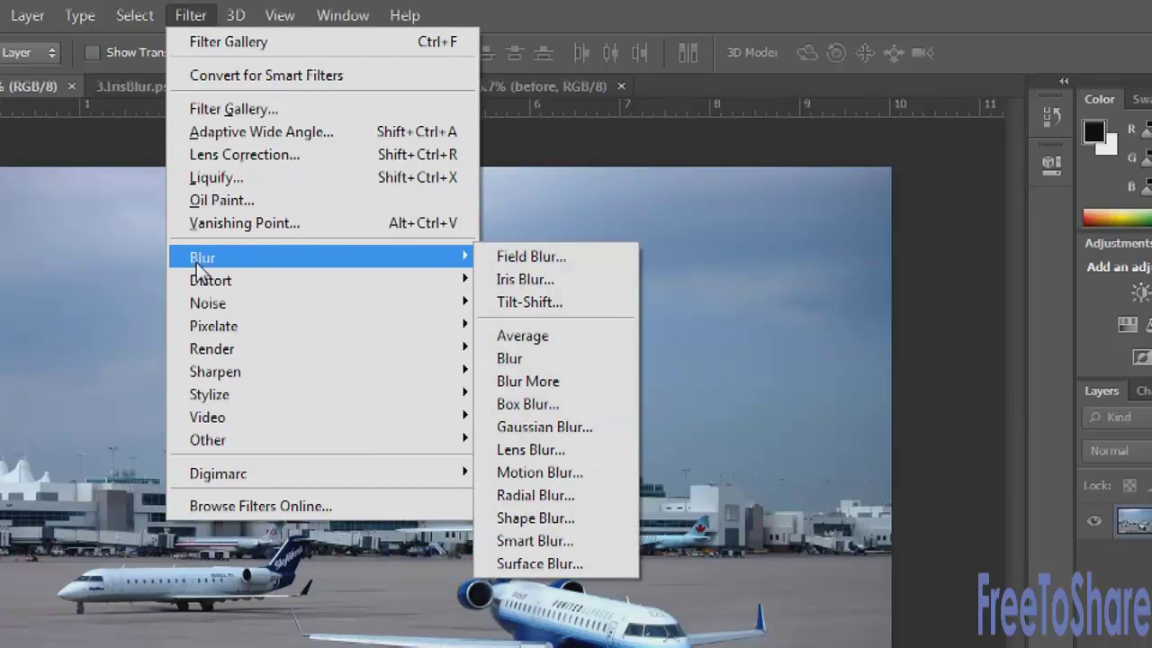
left_click(557, 257)
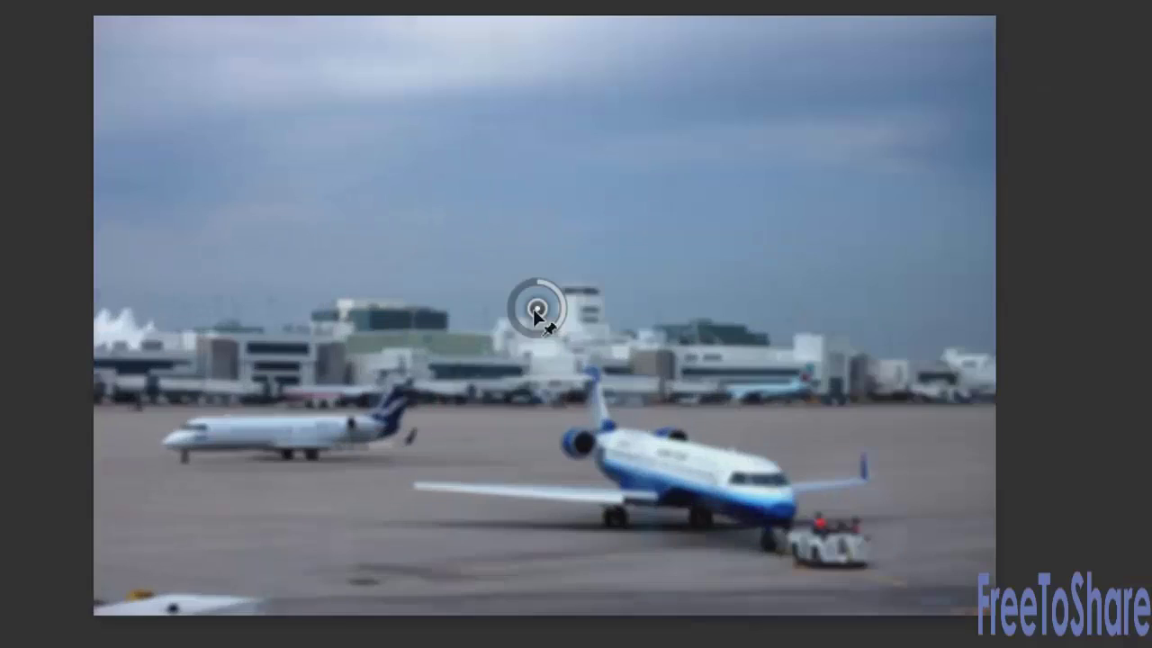
left_click_drag(472, 357, 575, 419)
left_click_drag(698, 421, 770, 500)
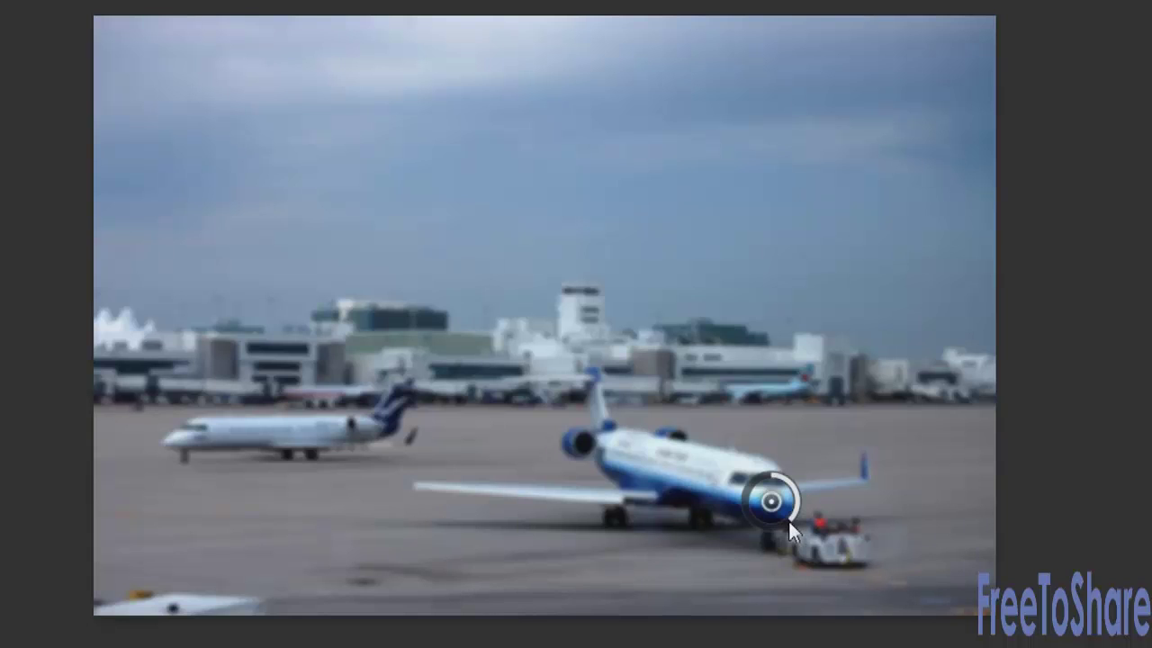
left_click_drag(788, 519, 777, 484)
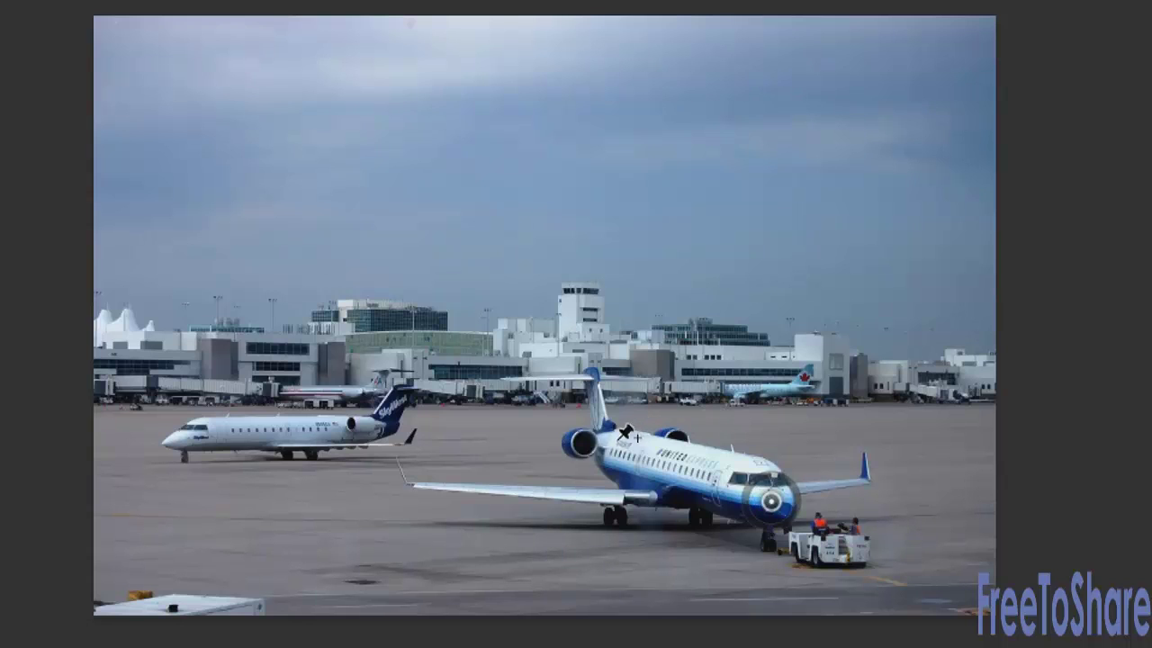
left_click(583, 438)
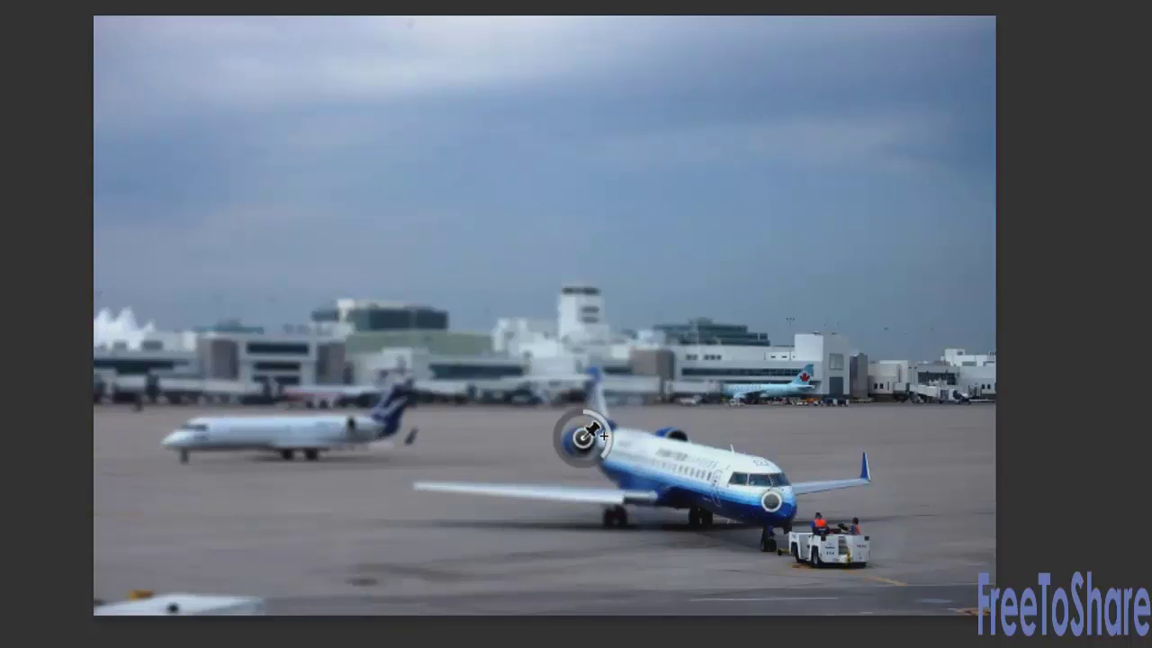
left_click_drag(601, 451, 589, 410)
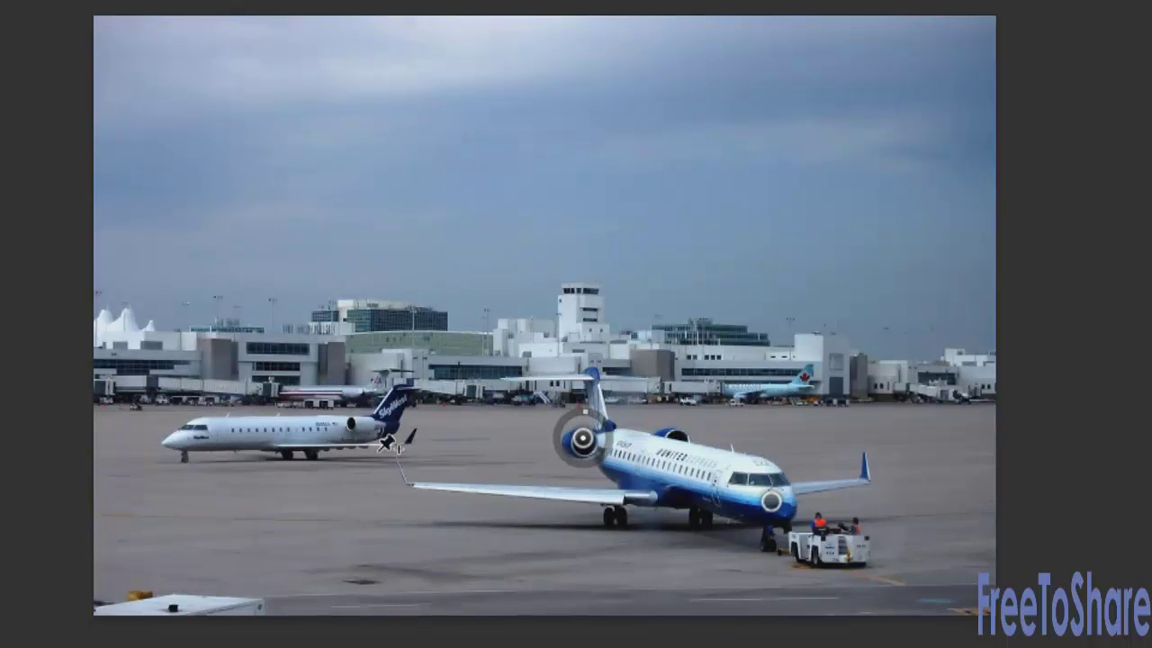
Step: Add low-blur pins on the second airplane's nose and rear fuselage so that the aircraft stays sharp
left_click(187, 434)
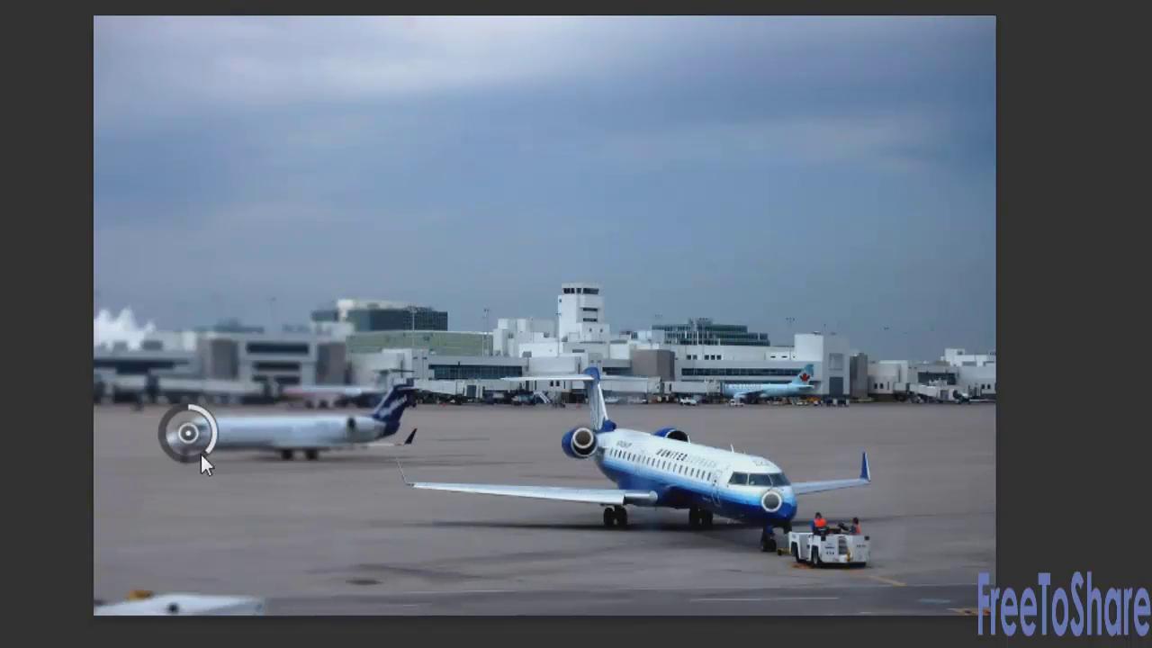
left_click_drag(207, 450, 193, 409)
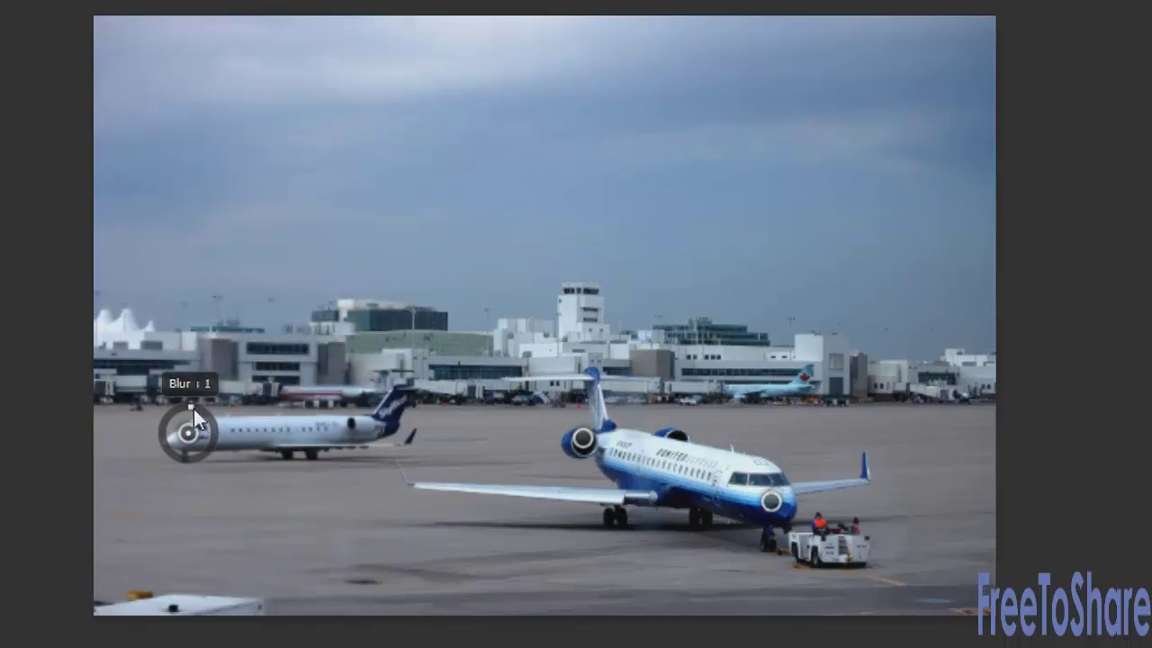
left_click(383, 423)
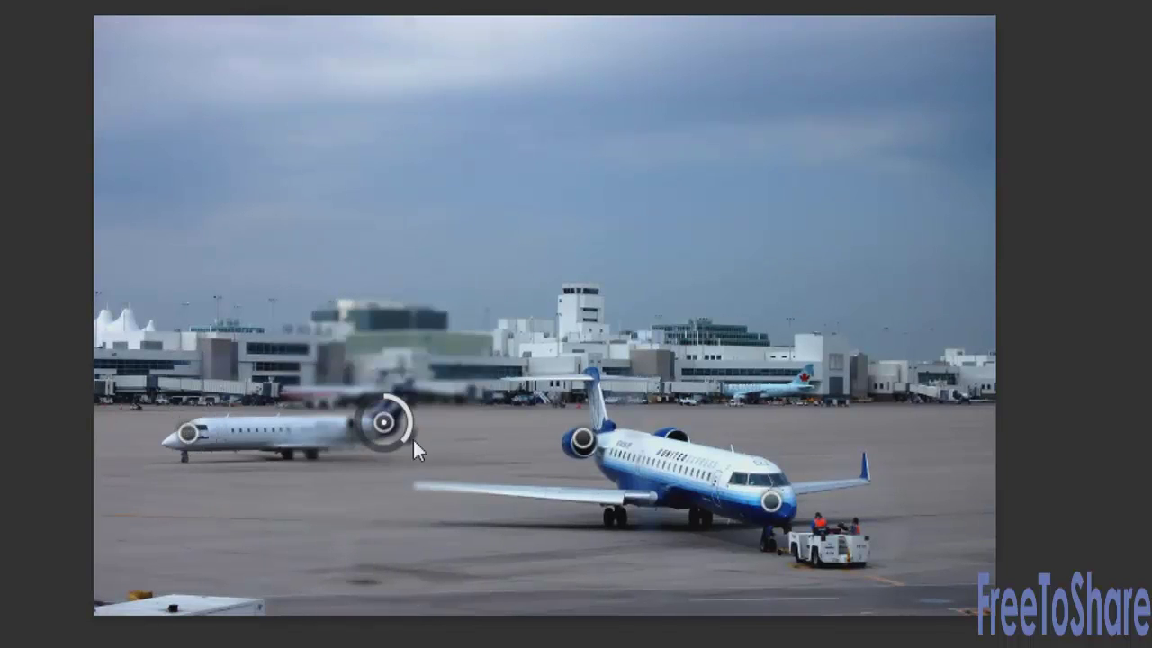
left_click_drag(401, 437, 397, 393)
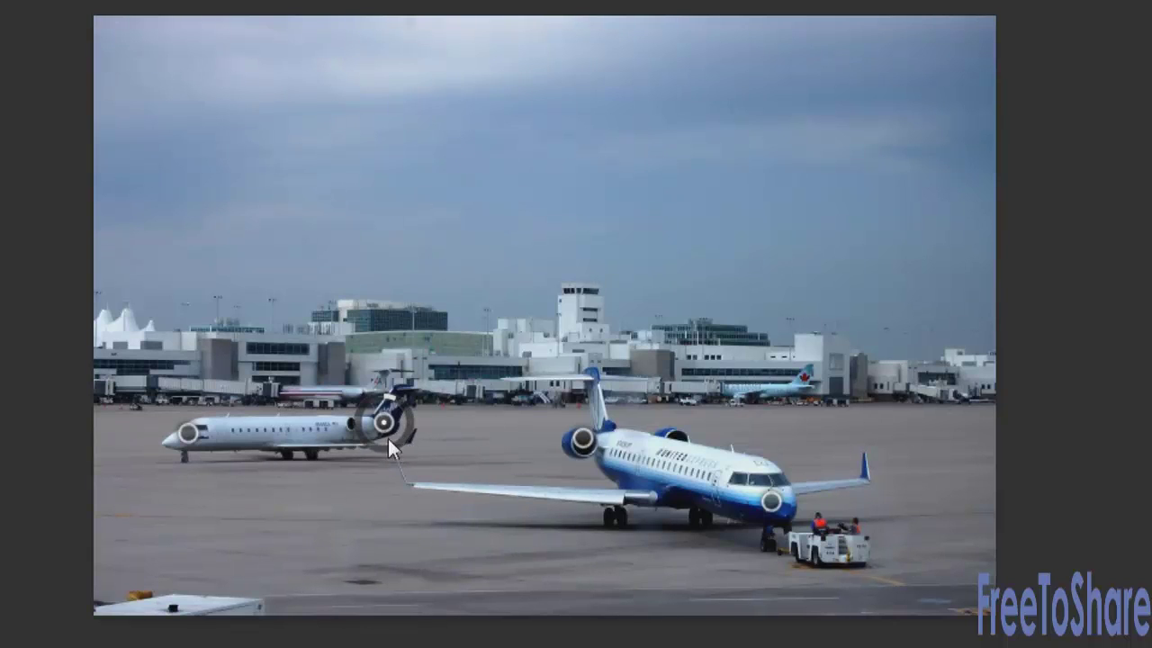
left_click_drag(383, 423, 351, 430)
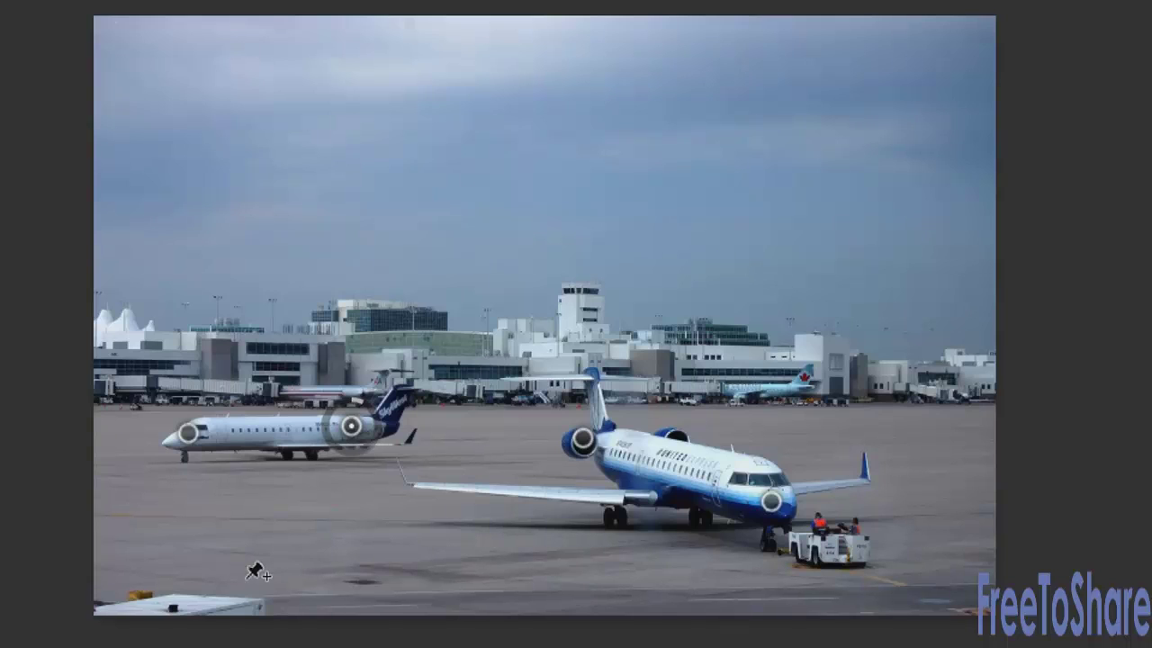
Step: Add blurred pins on the tarmac above the white foreground object and at two spots over the left half of the terminal
left_click(197, 558)
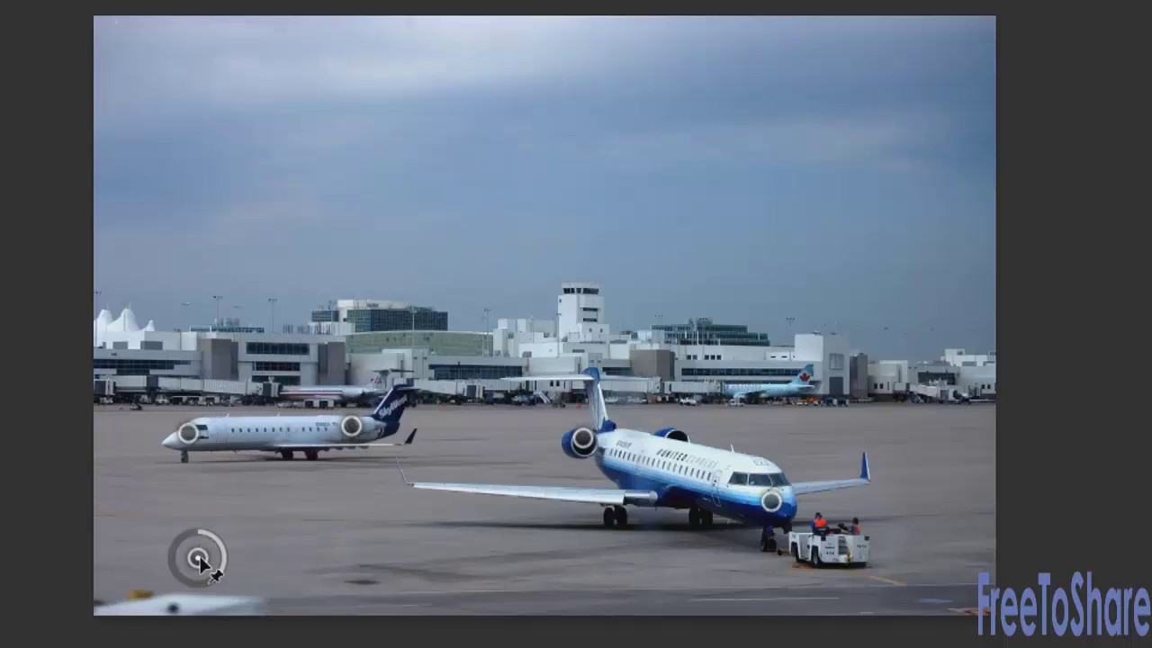
left_click_drag(215, 575, 190, 568)
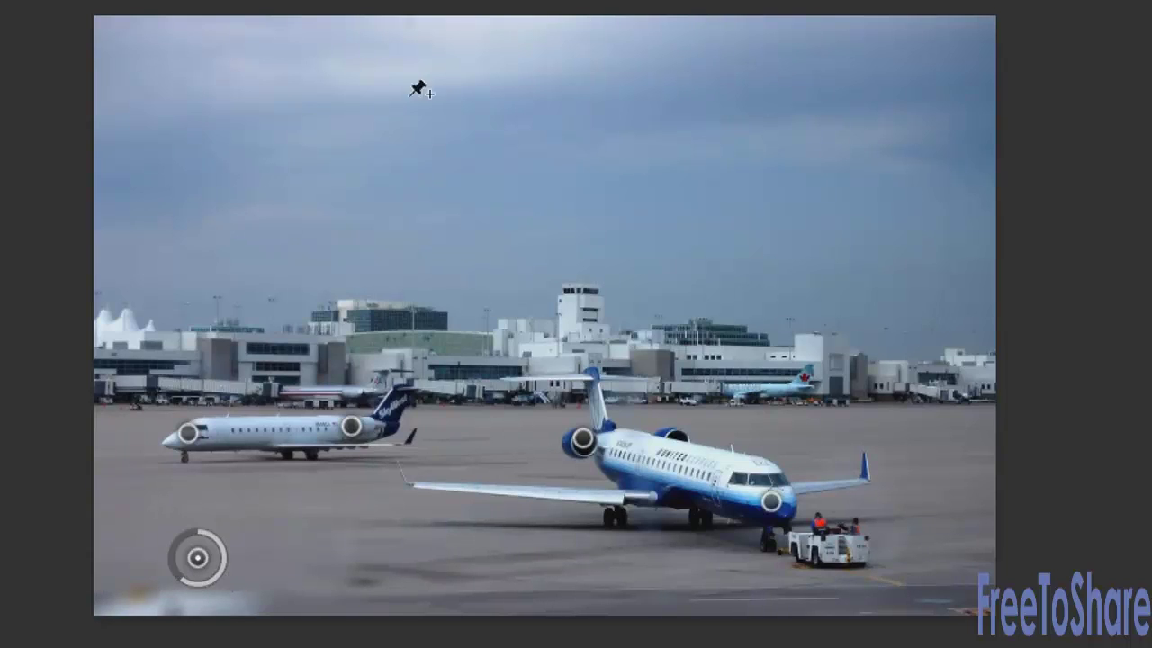
left_click(222, 349)
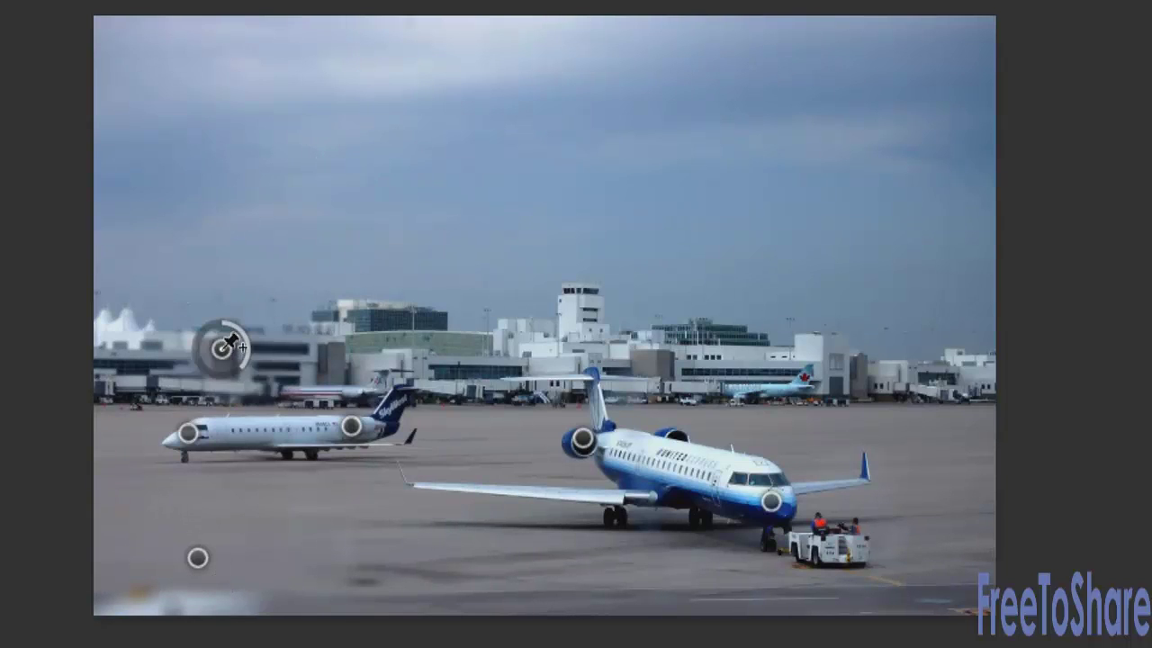
left_click_drag(238, 361, 163, 348)
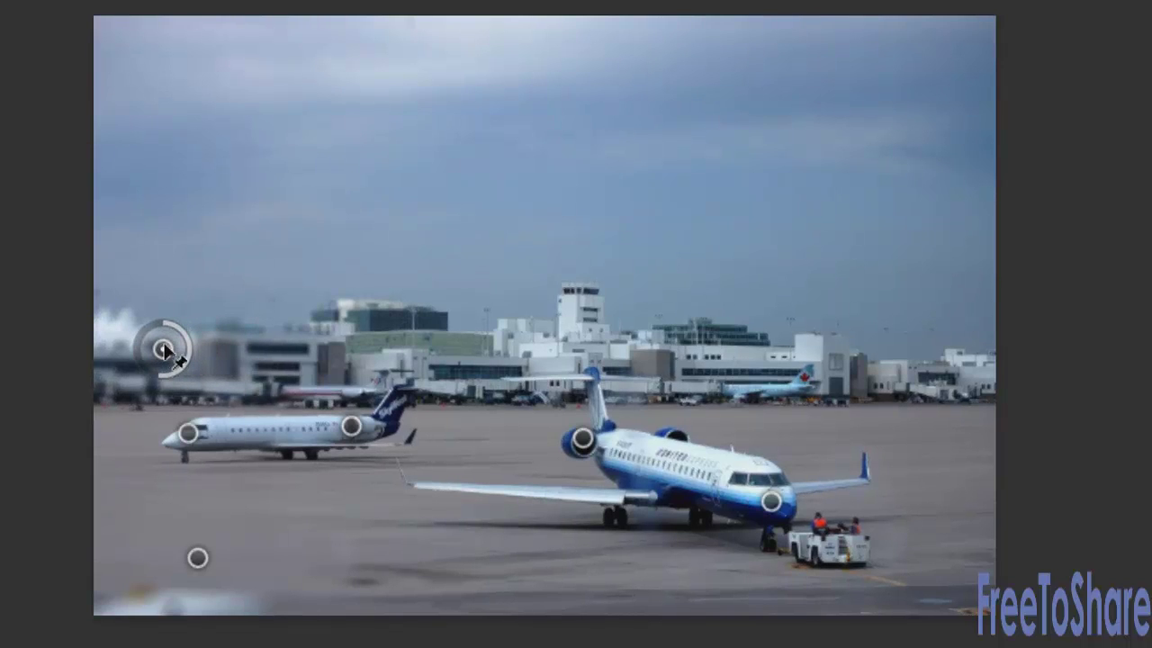
left_click(410, 338)
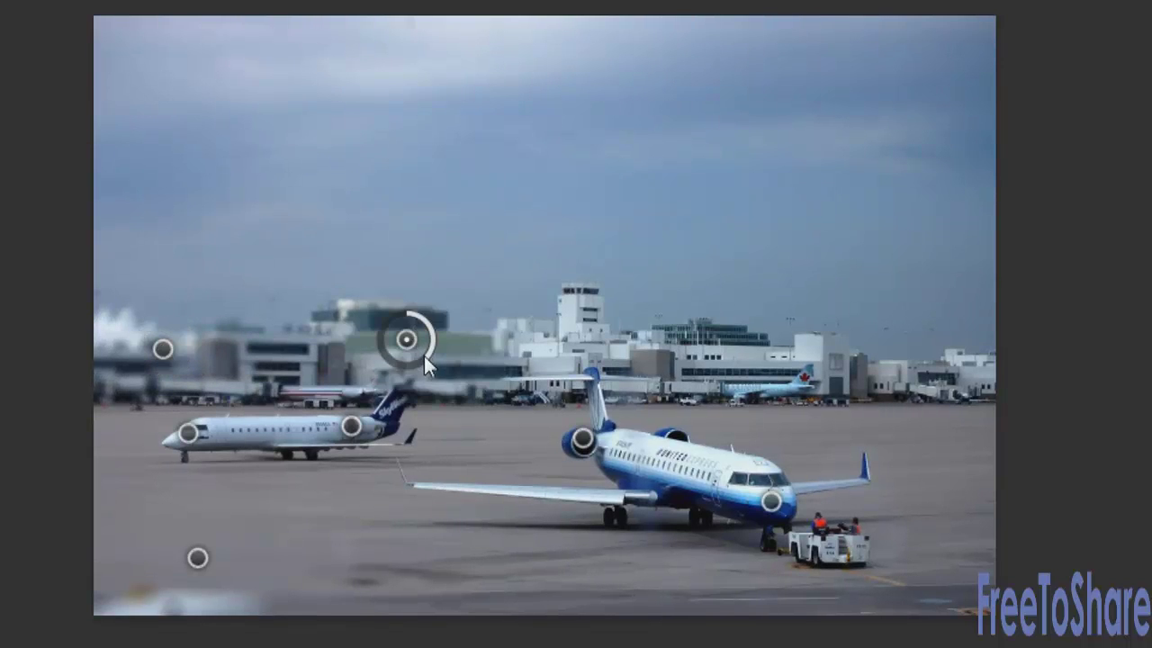
left_click_drag(403, 342, 324, 349)
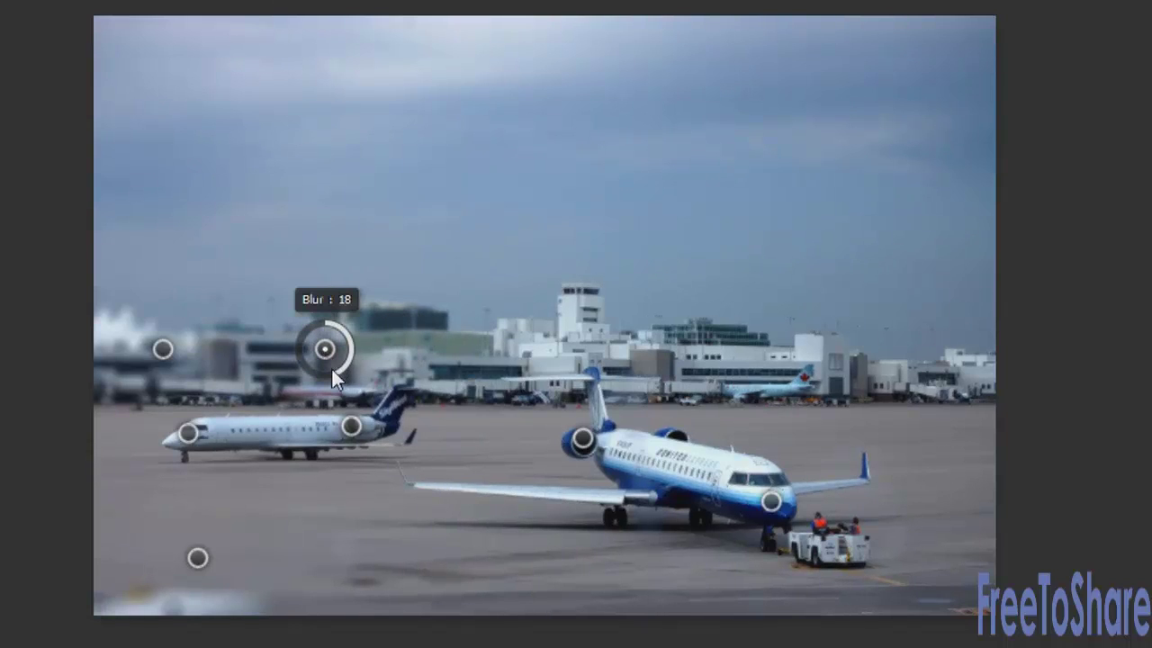
Step: Add blurred pins over the middle and right part of the terminal buildings and on the control tower
left_click(511, 367)
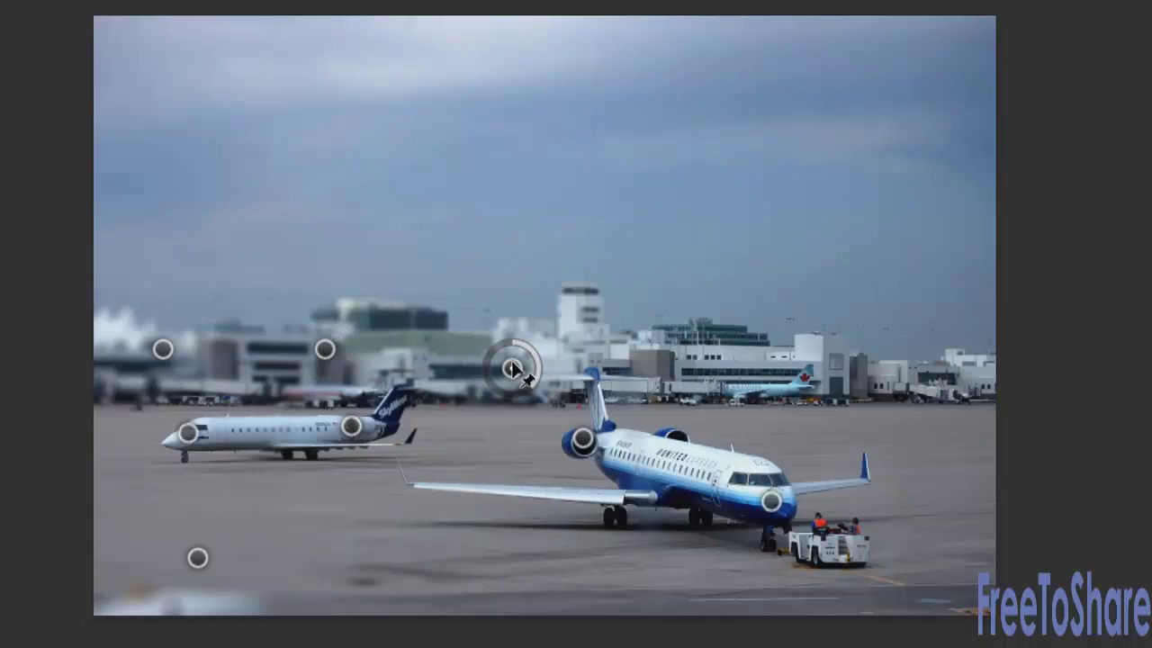
left_click_drag(510, 366, 485, 363)
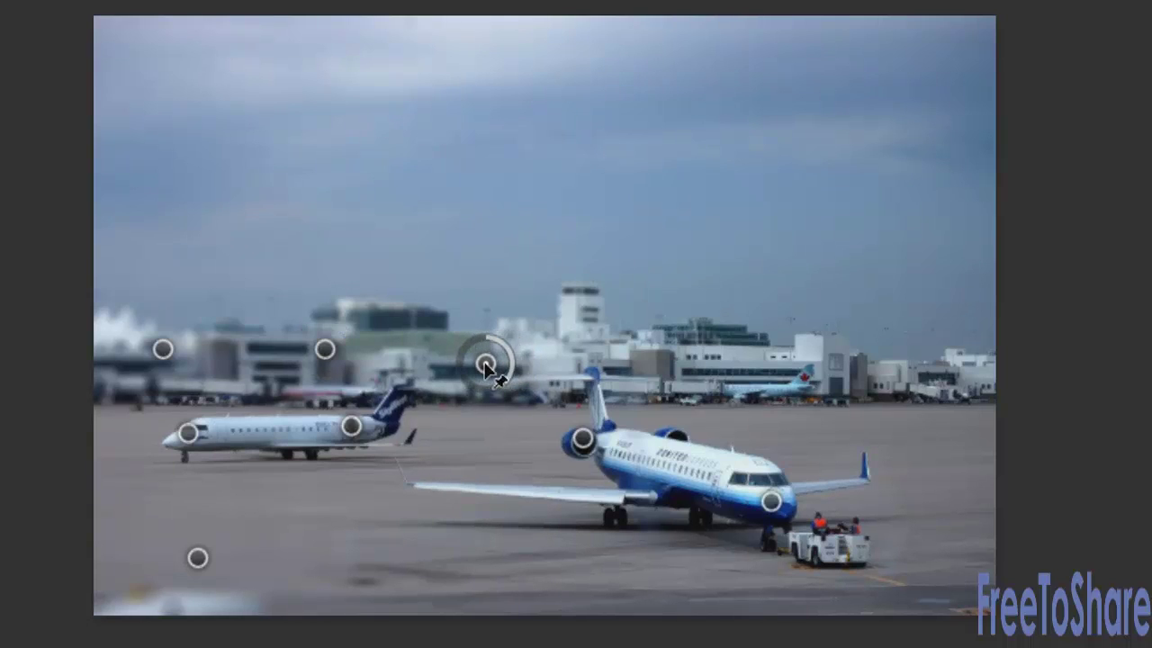
left_click(701, 372)
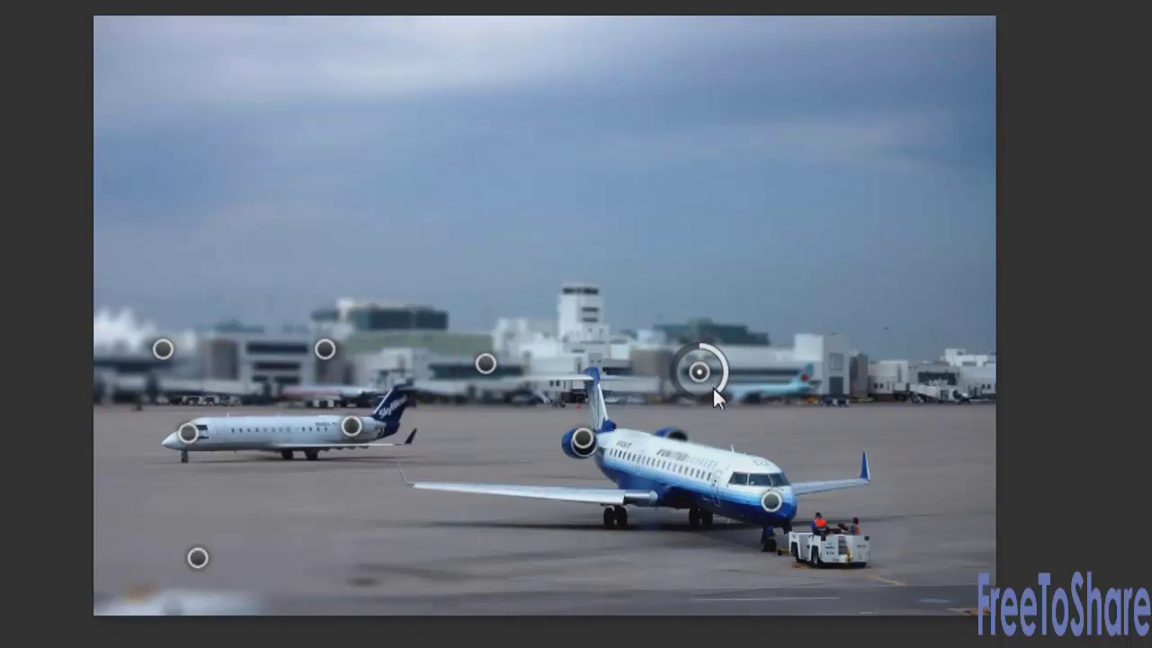
left_click_drag(717, 392, 701, 391)
left_click(585, 322)
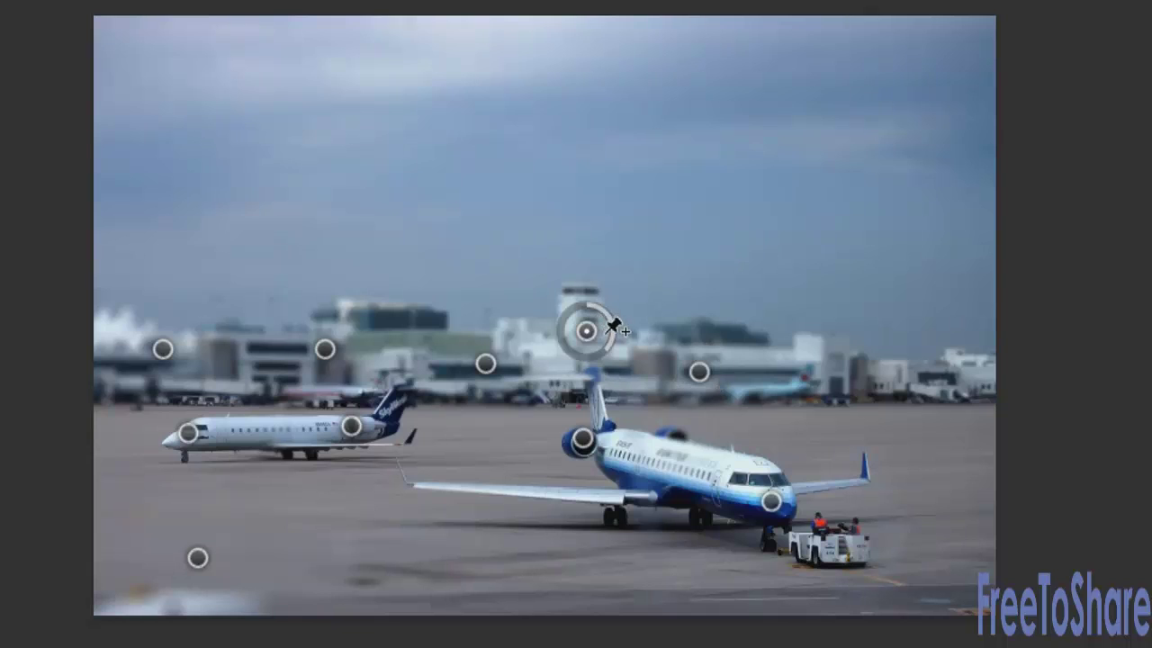
Step: Pin the front airplane's tail fin with its blur reduced to keep it sharp, and add a blurred pin on the tarmac behind its engine
left_click(595, 377)
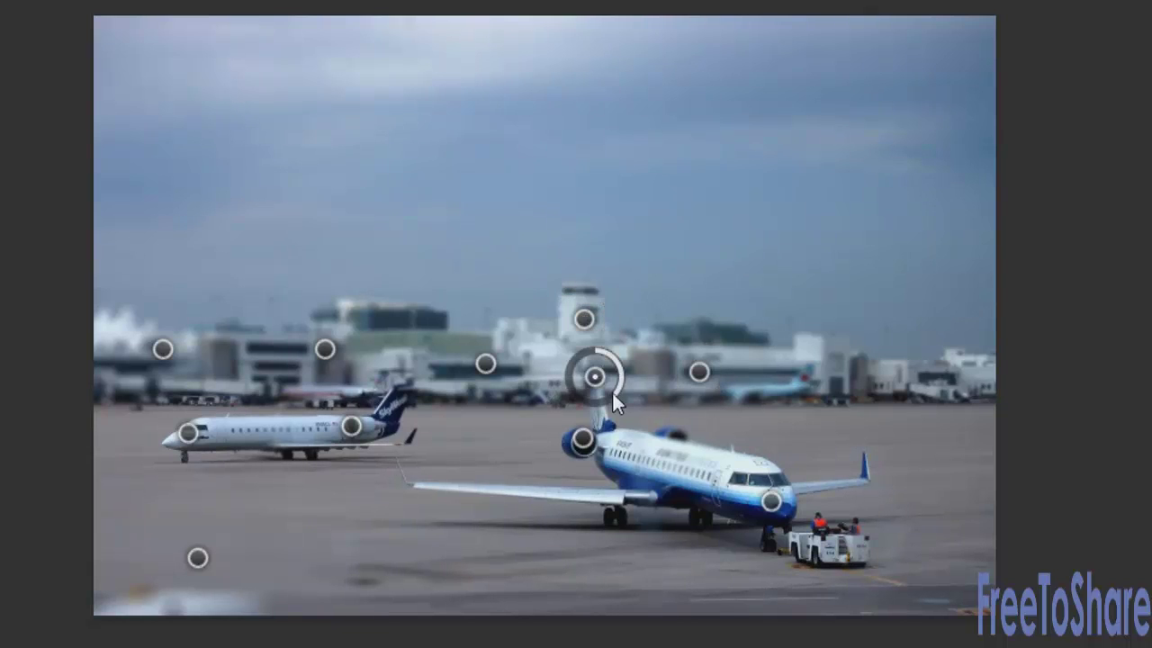
left_click_drag(613, 390, 603, 365)
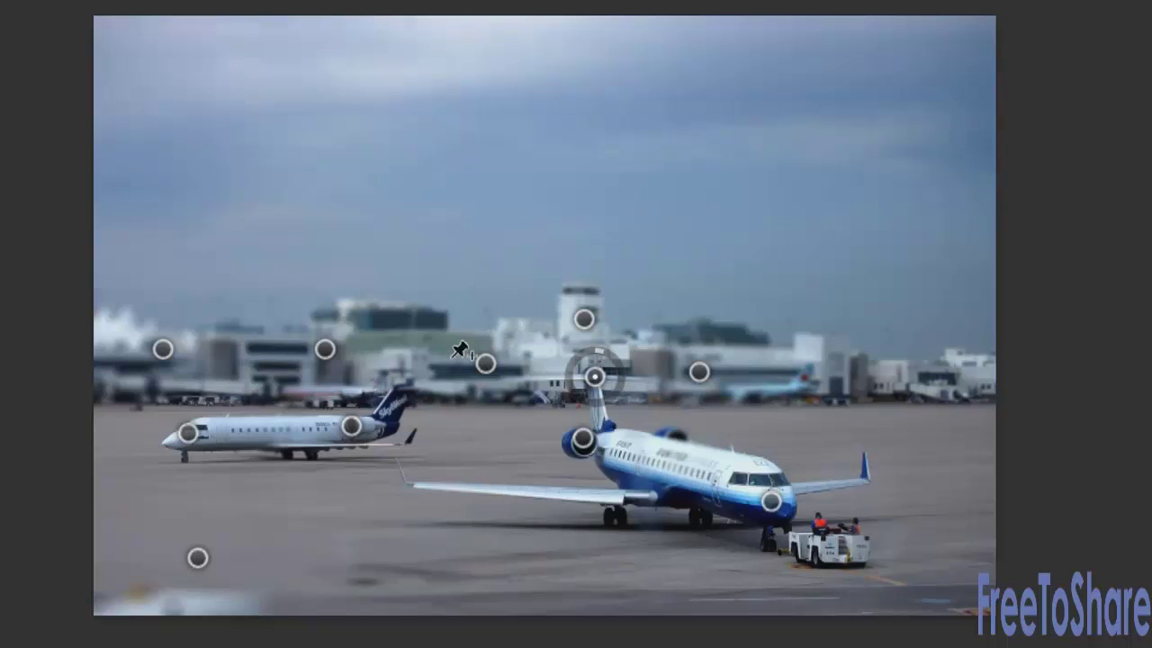
left_click(523, 415)
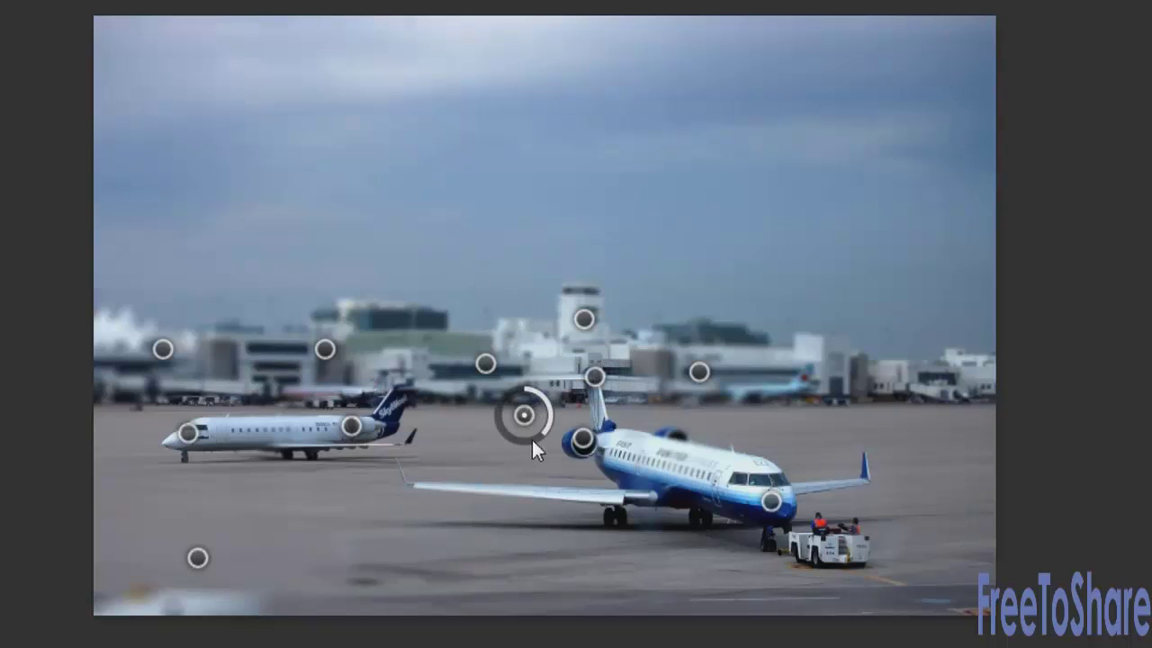
mouse_move(529, 432)
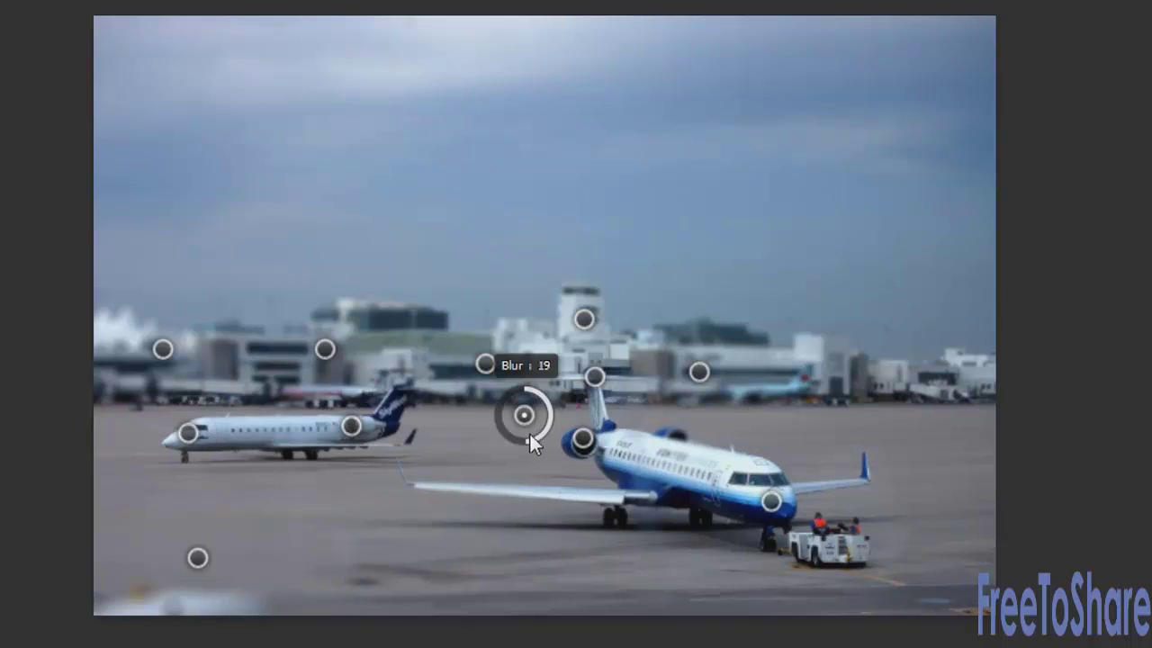
left_click_drag(531, 412, 538, 412)
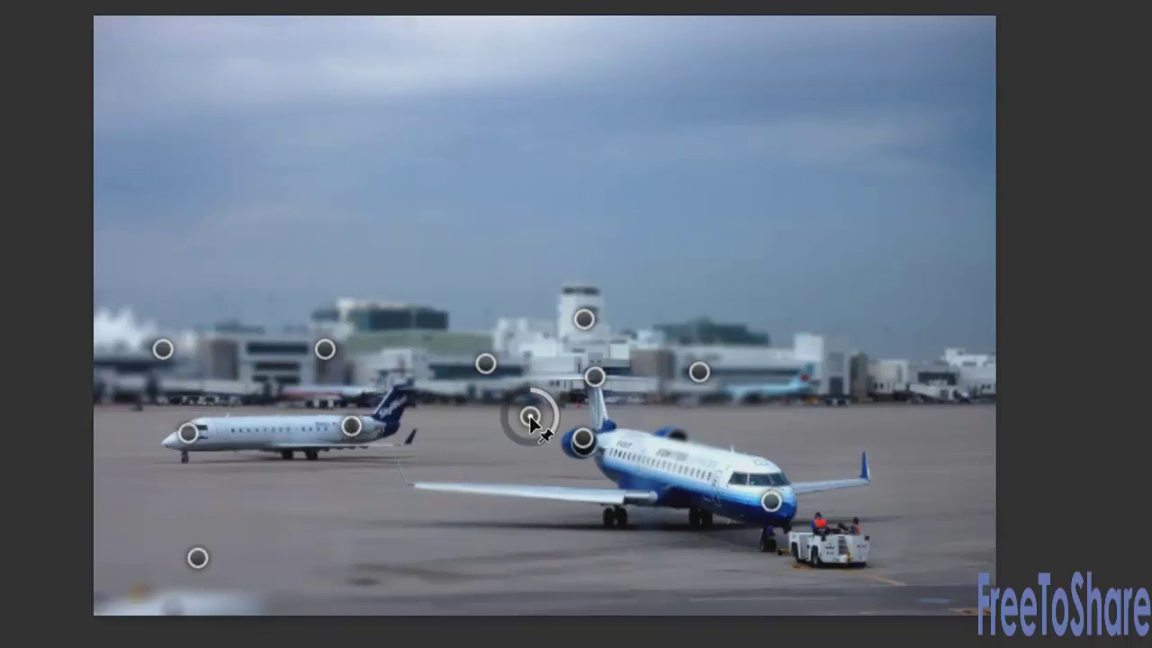
Step: Add blurred pins over the terminal's far right end and in both upper corners of the sky, with the upper-right pin at 71 px
left_click(925, 383)
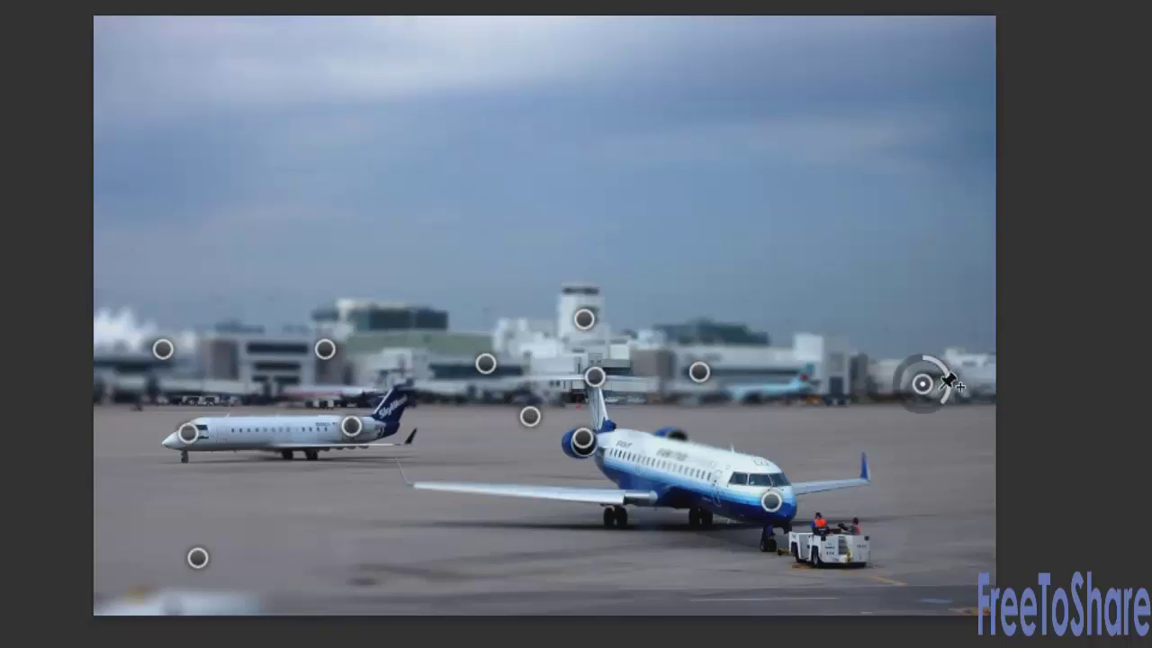
mouse_move(936, 401)
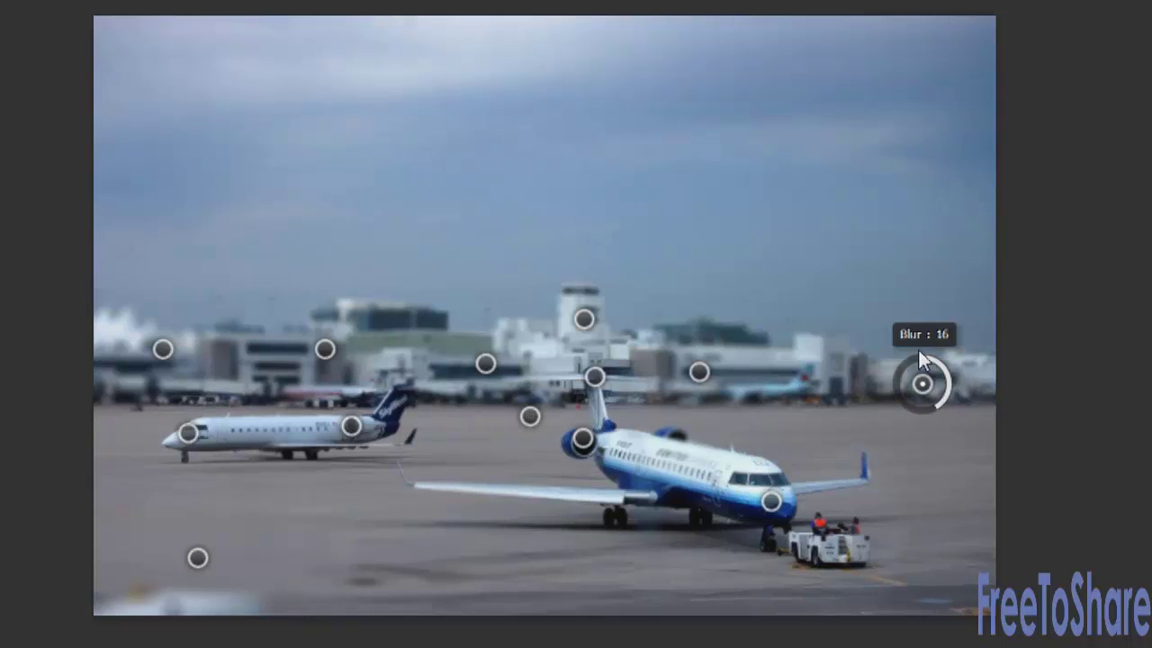
left_click(290, 105)
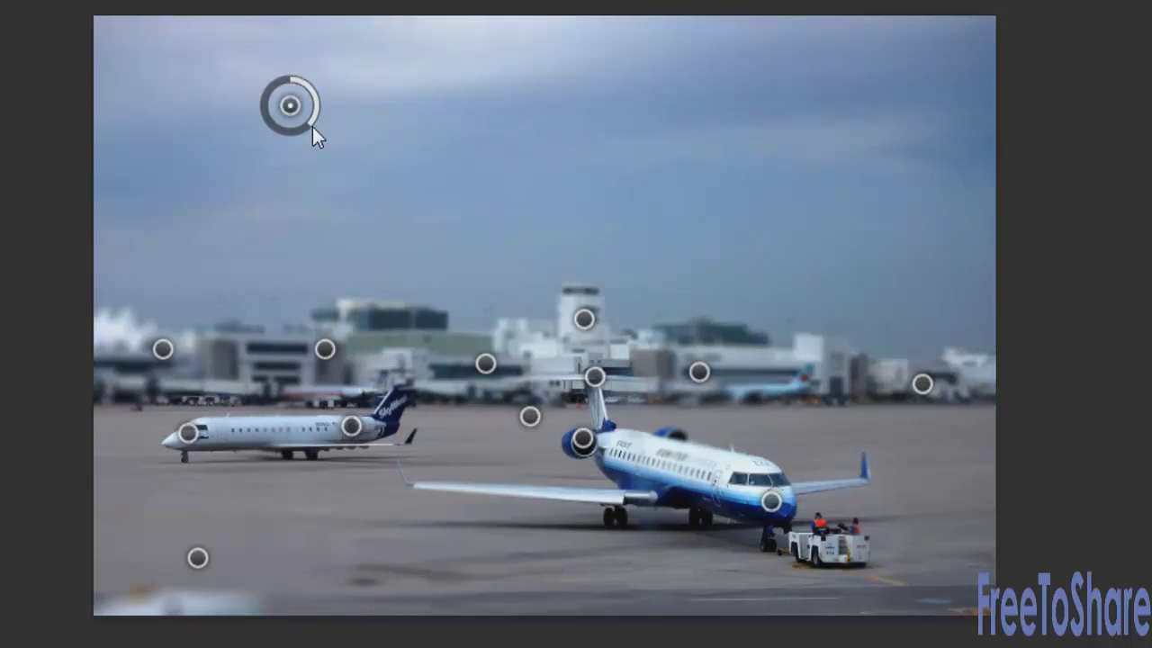
left_click_drag(302, 127, 273, 127)
left_click(884, 99)
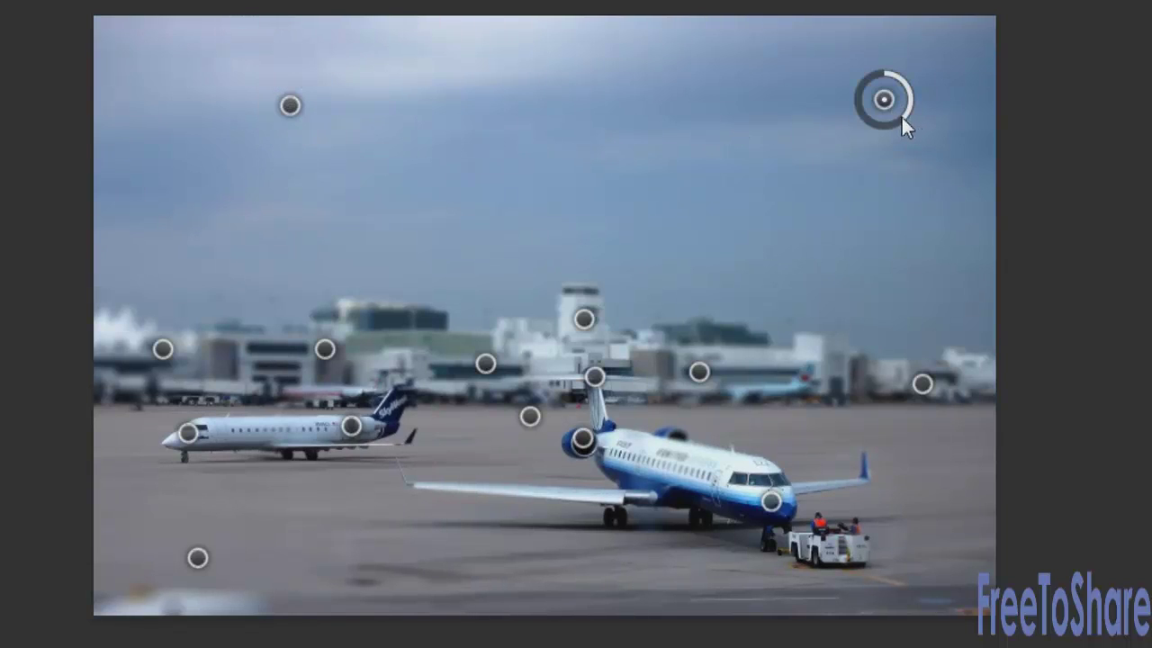
left_click_drag(900, 114, 850, 110)
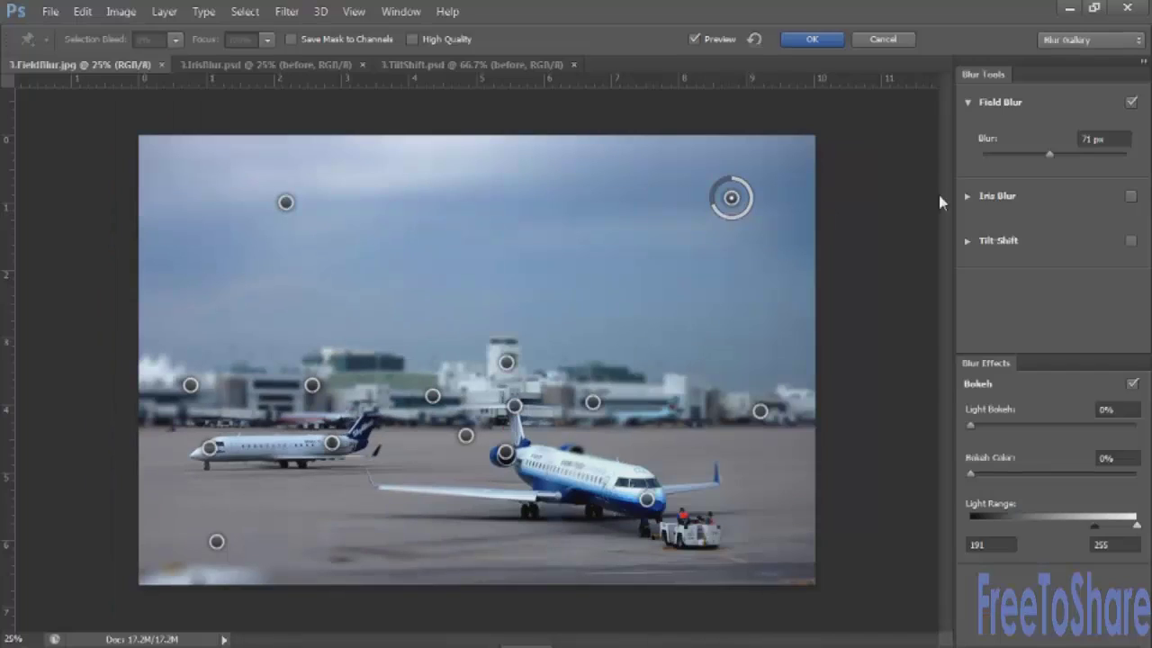
Step: Toggle the blur preview off and on to compare the original airport photo with the blurred version
left_click(696, 40)
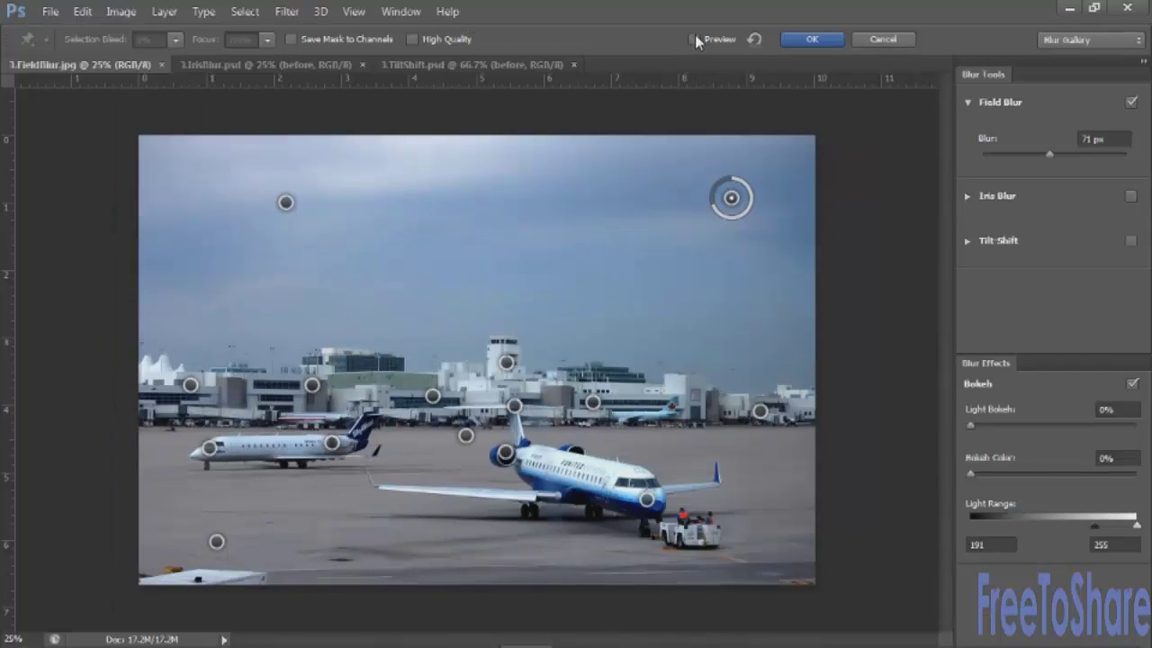
left_click(696, 41)
left_click(696, 40)
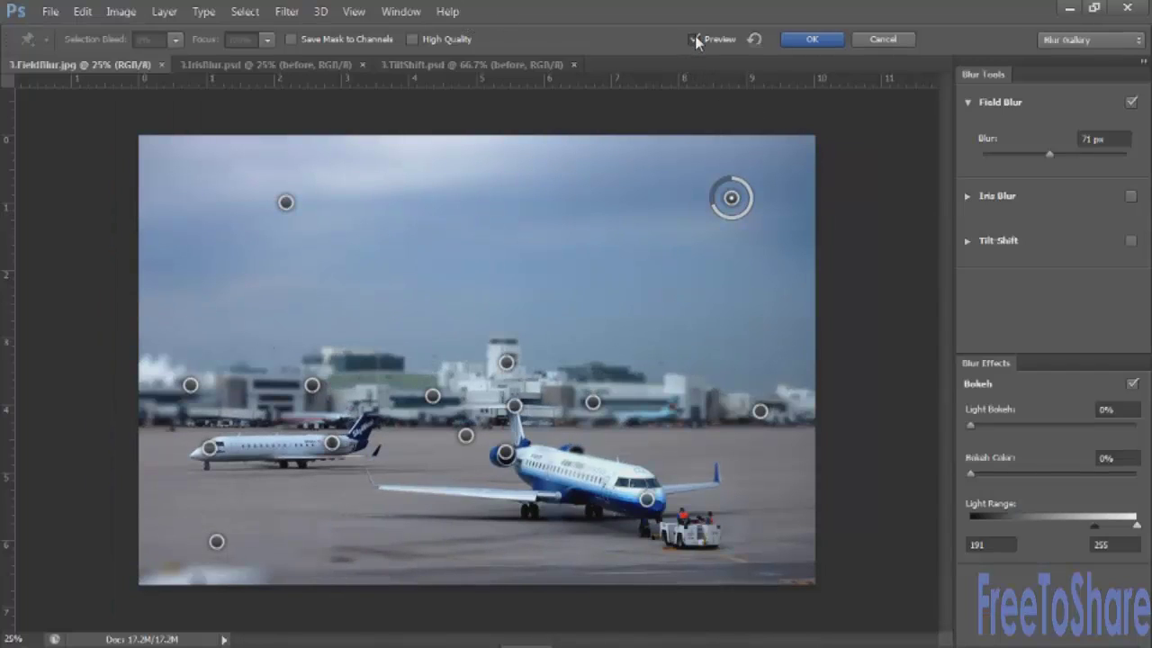
left_click(695, 41)
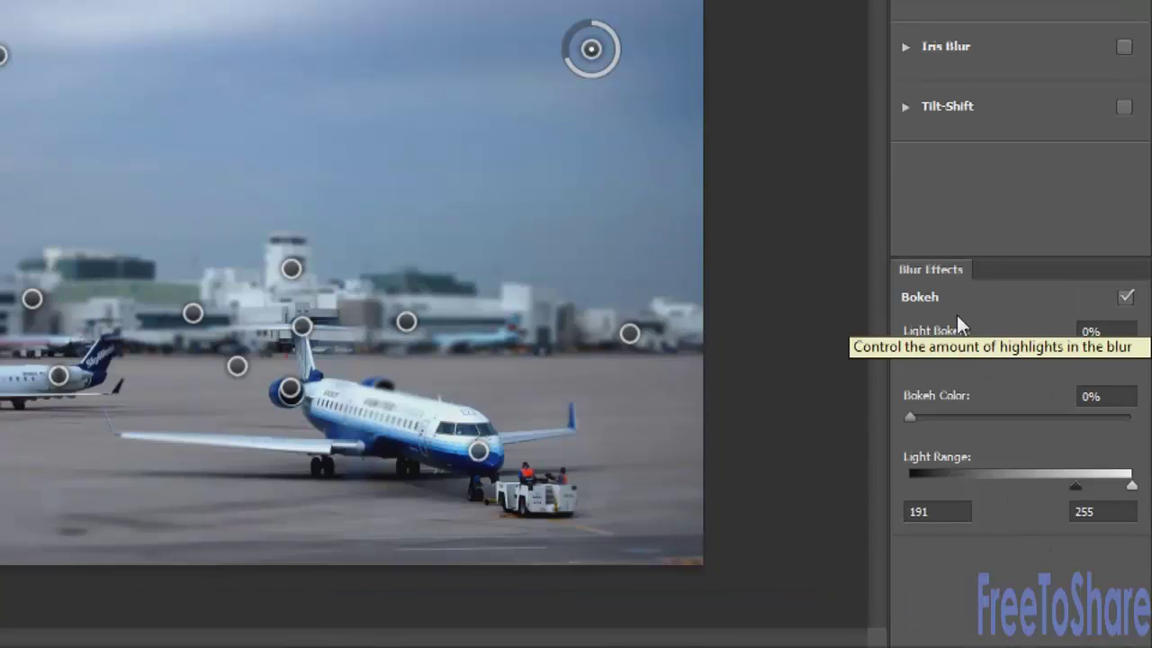
Step: Toggle the Bokeh effect, try Light Bokeh at 40% and a raised Bokeh Color, and return both to 0%
left_click(1126, 300)
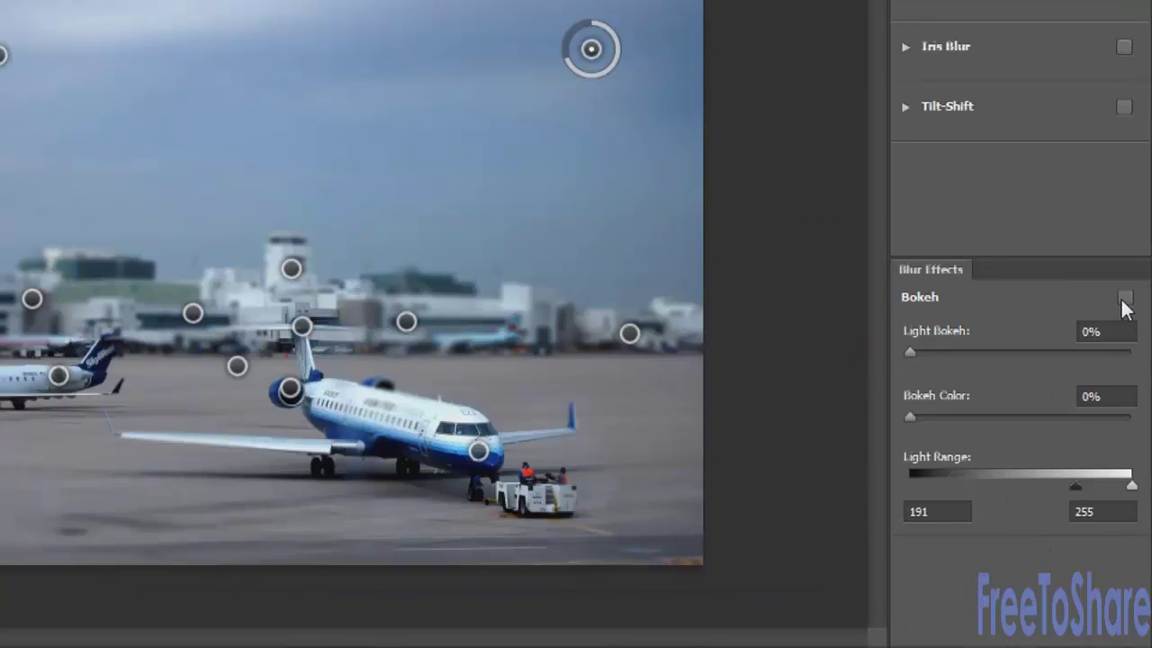
left_click(1126, 300)
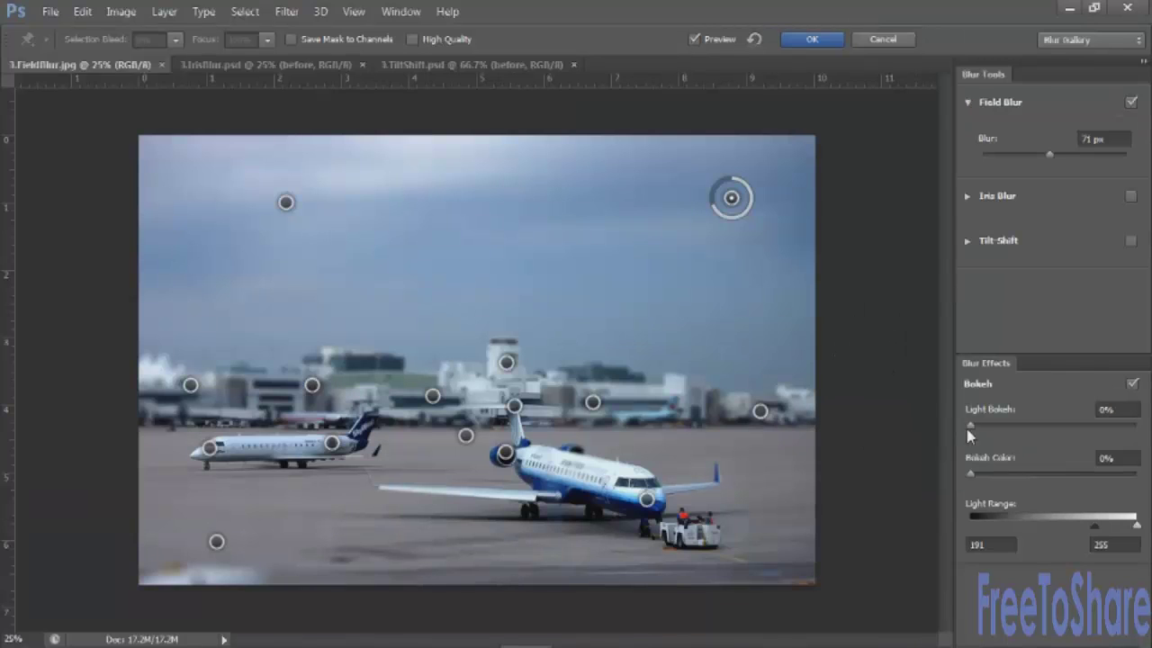
left_click_drag(975, 423, 1035, 425)
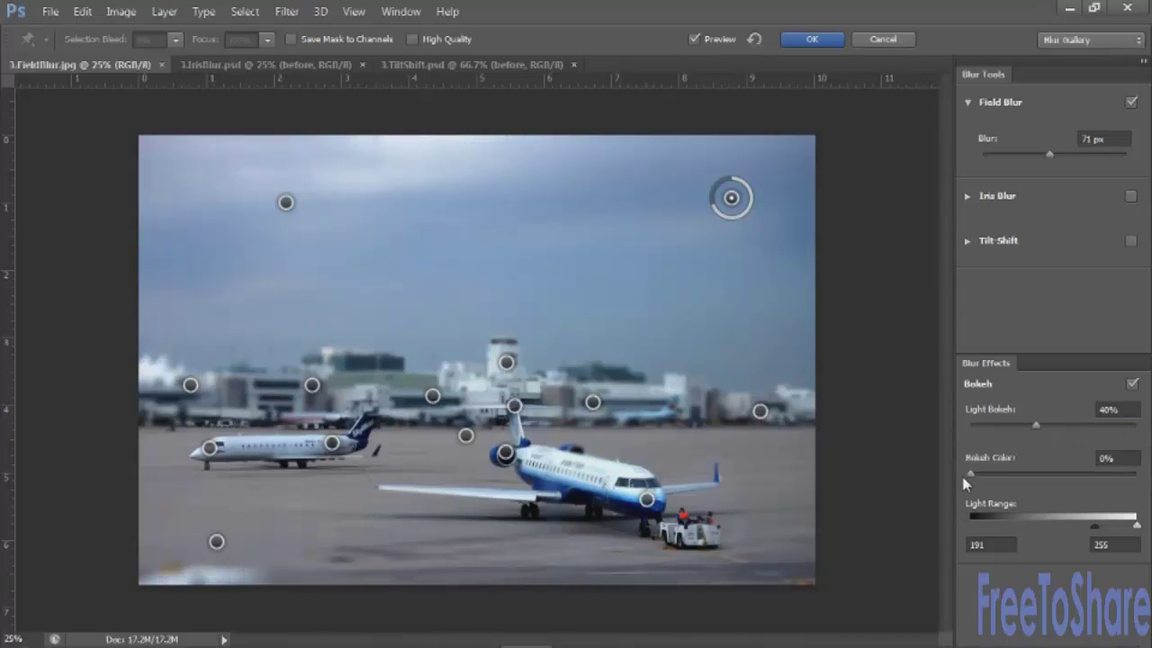
left_click_drag(969, 475, 1039, 476)
left_click_drag(1128, 478, 950, 487)
left_click_drag(1035, 423, 940, 421)
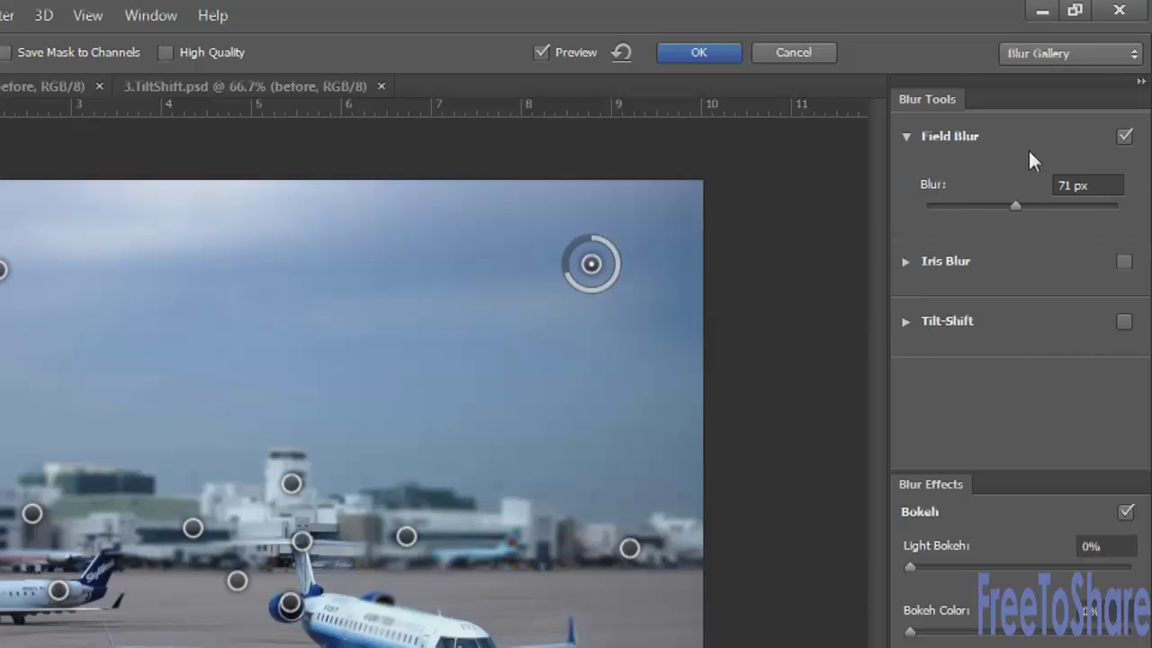
Step: Apply the Field Blur to the airport photo, and undo and redo it to compare the original with the result
left_click(699, 51)
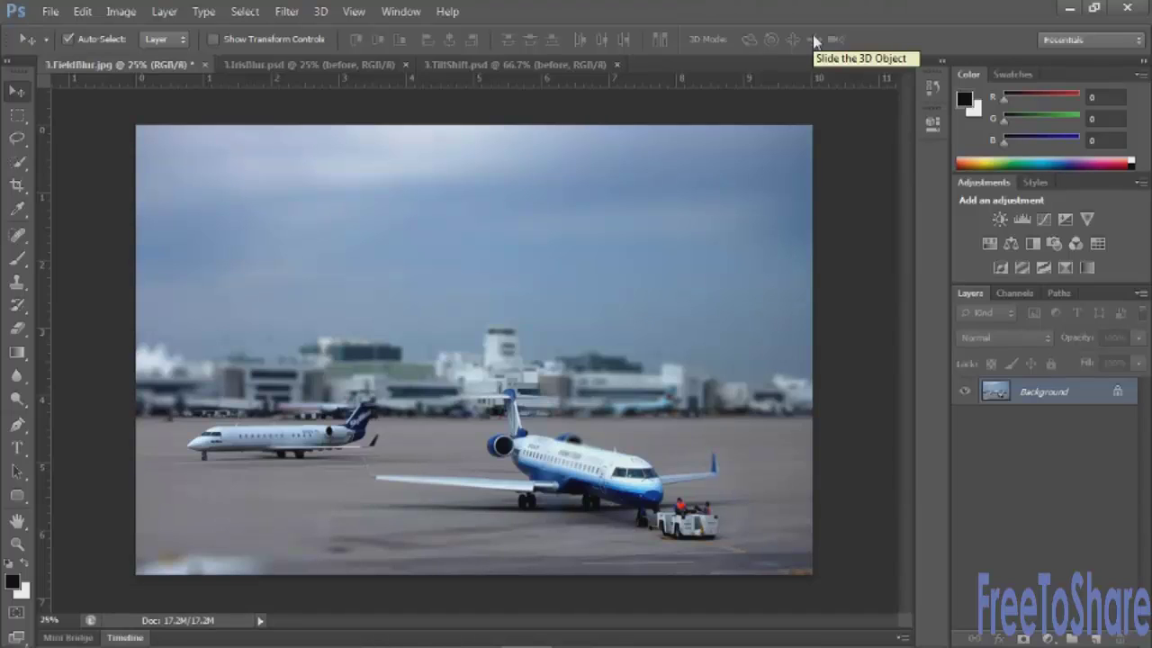
key("ctrl+z")
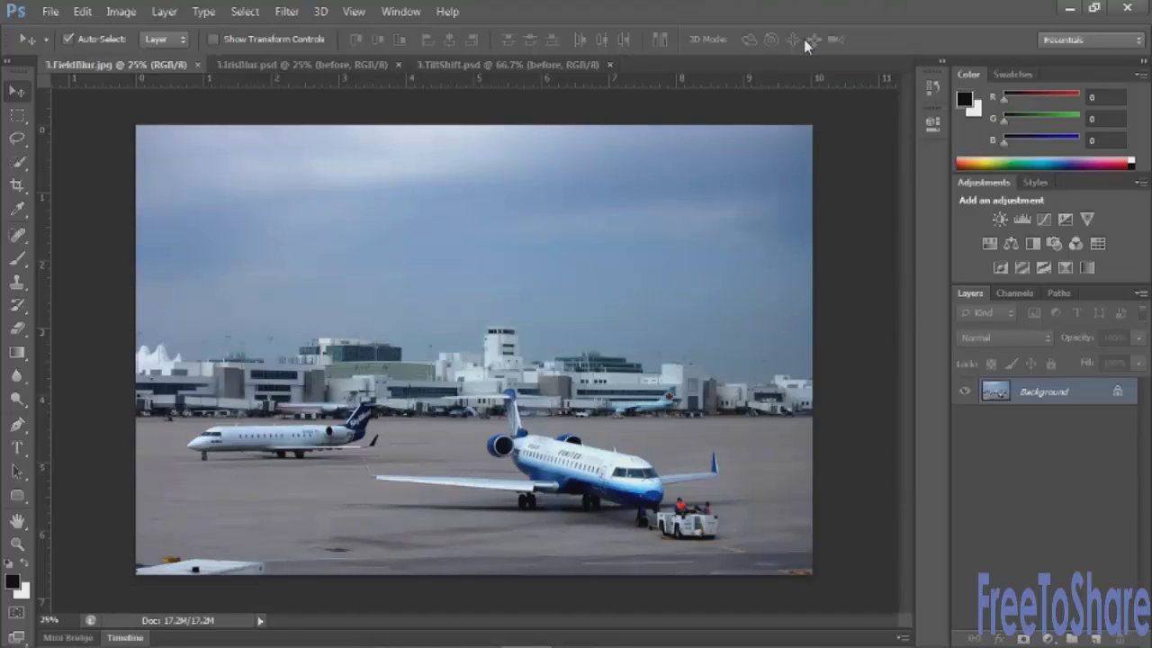
key("ctrl+z")
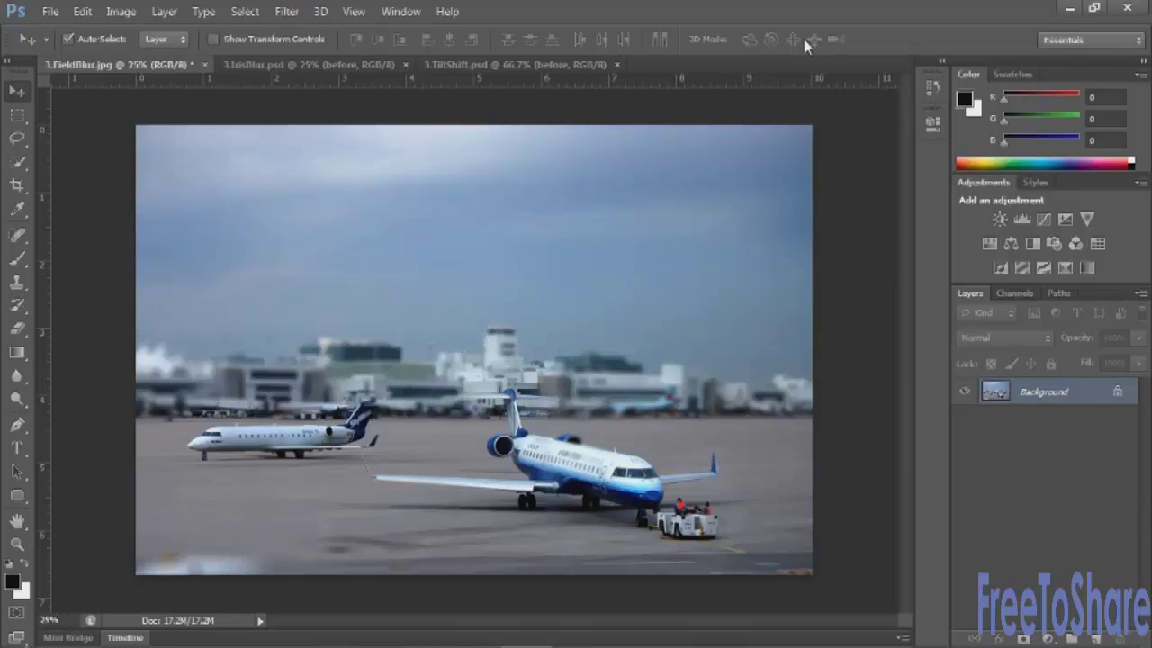
Step: Switch to 3.IrisBlur.psd, duplicate the "before" layer and start an Iris Blur on the copy
left_click(337, 65)
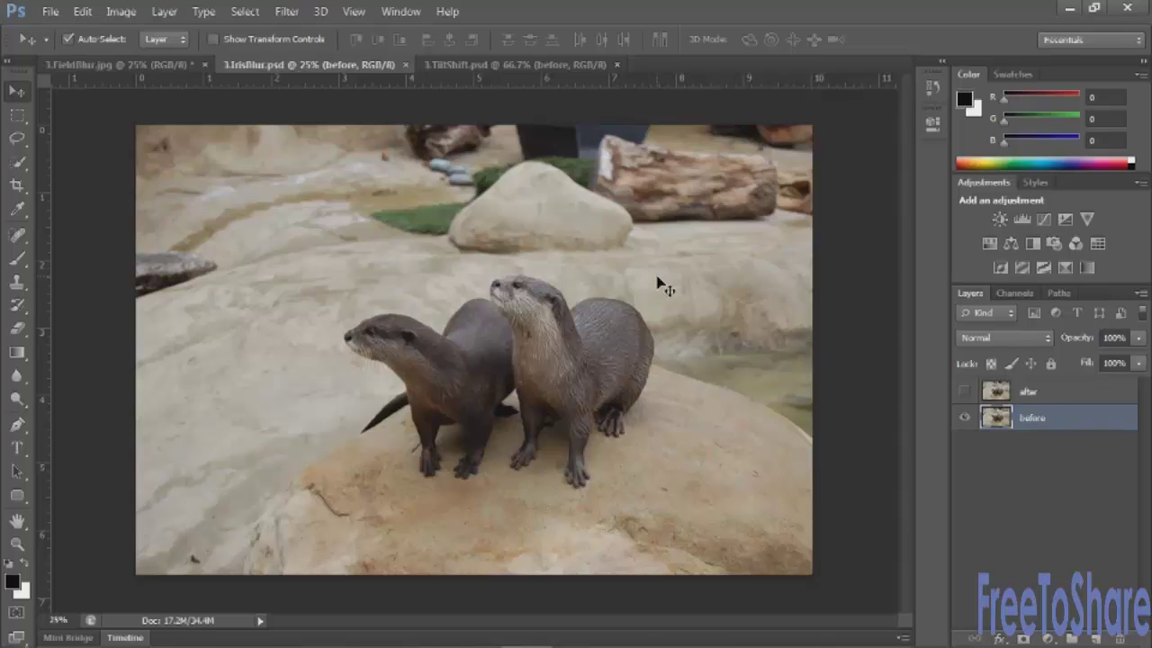
key("ctrl+j")
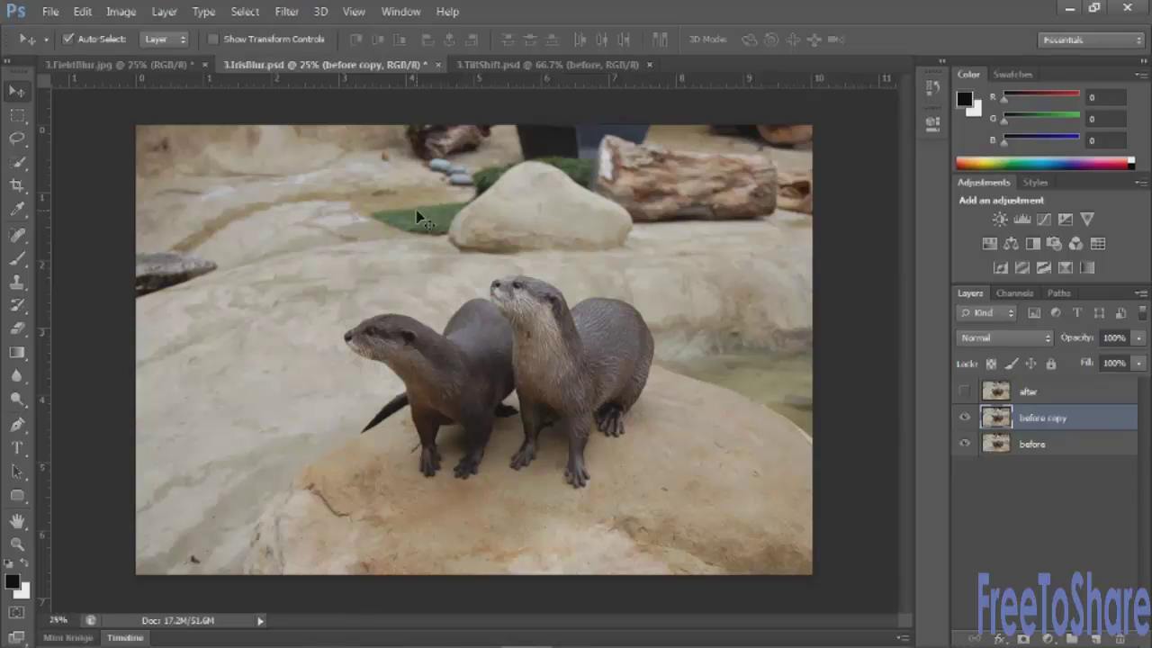
left_click(287, 11)
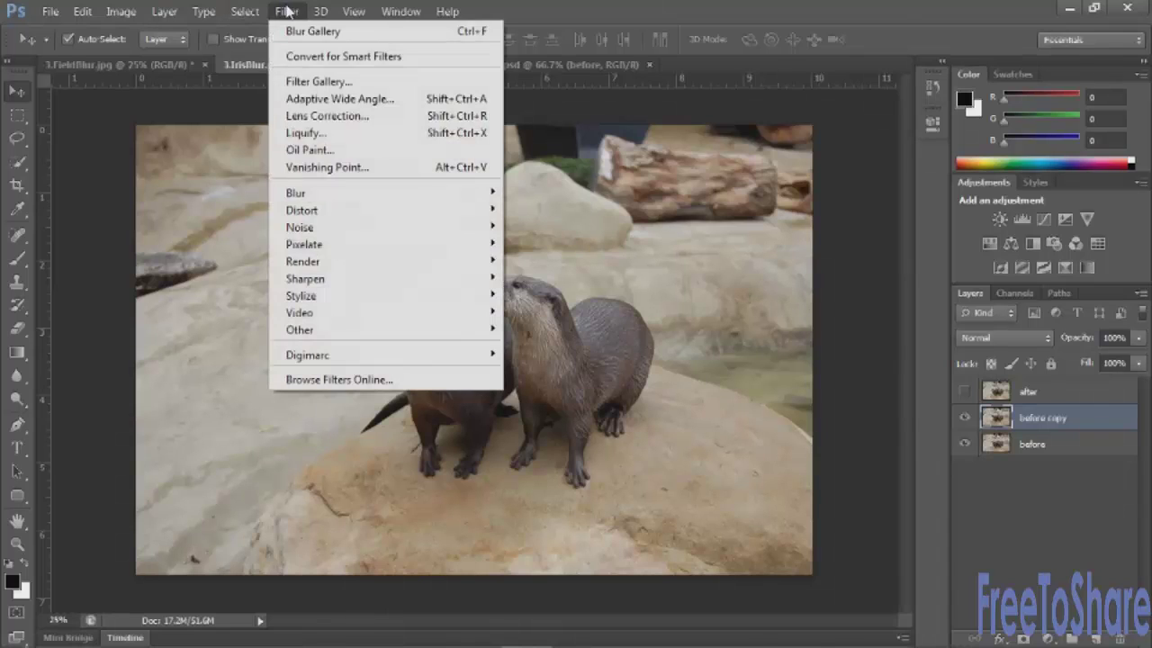
mouse_move(297, 193)
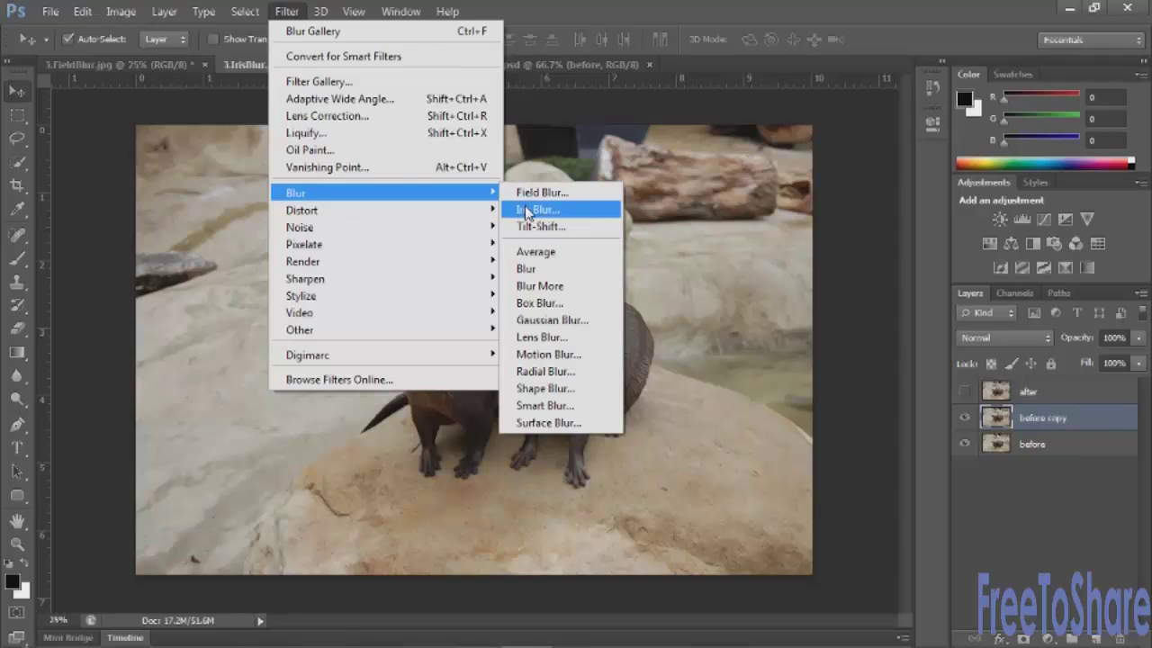
left_click(551, 211)
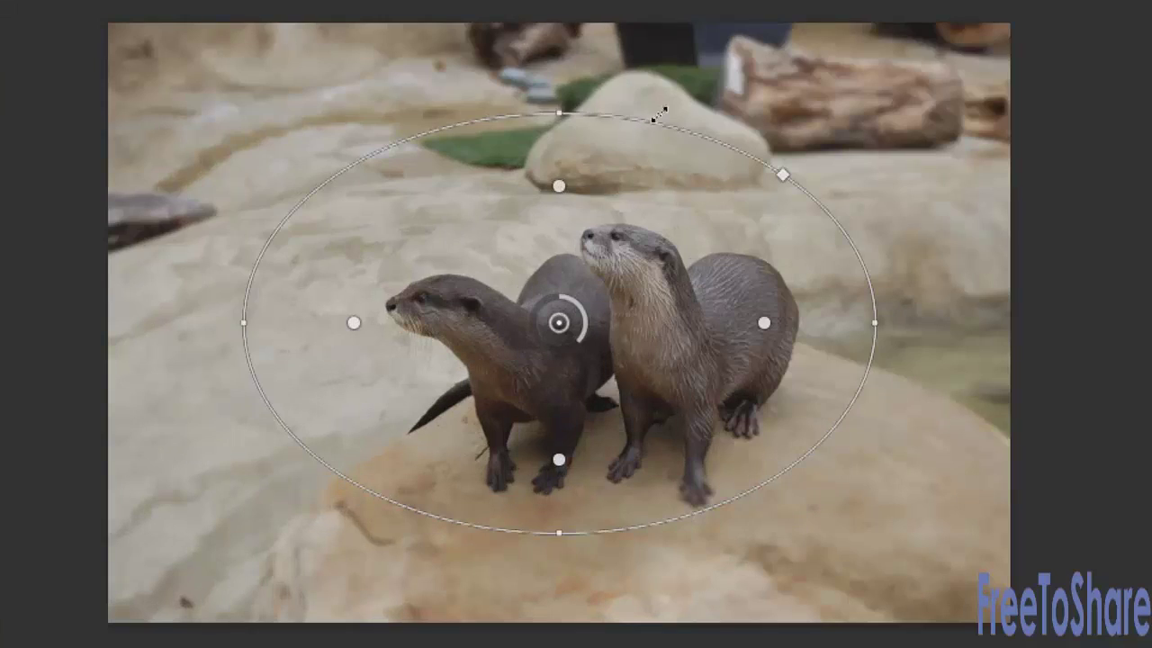
Step: Resize the iris blur ellipse so it surrounds both otters with some margin around them
left_click_drag(545, 205, 573, 213)
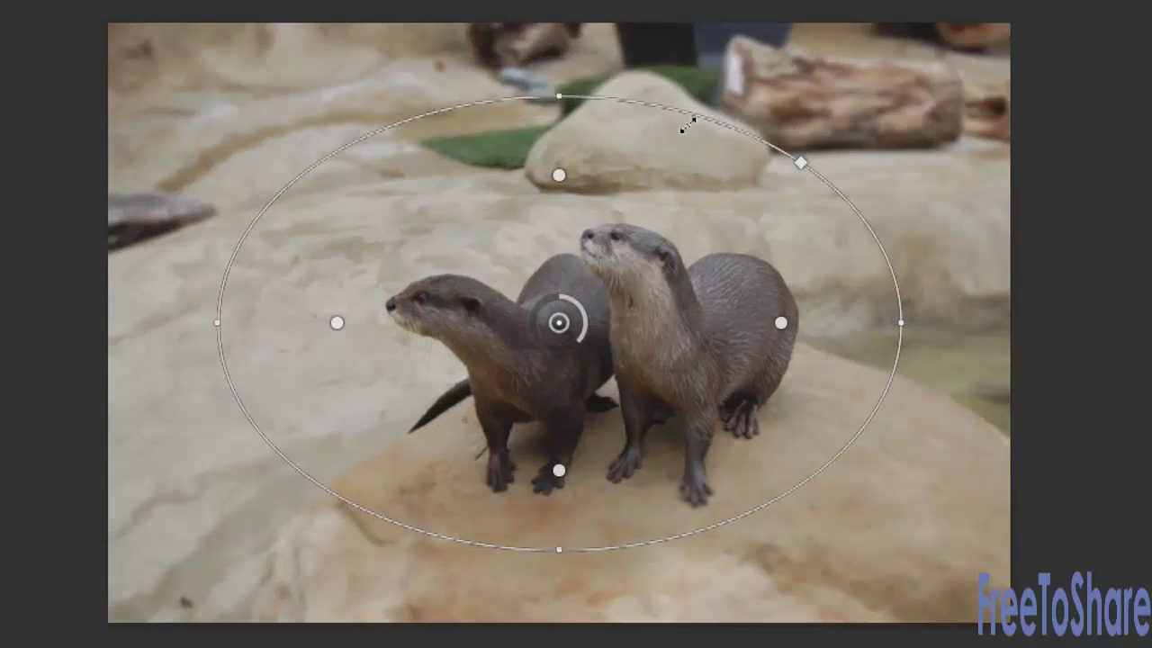
left_click_drag(686, 126, 663, 180)
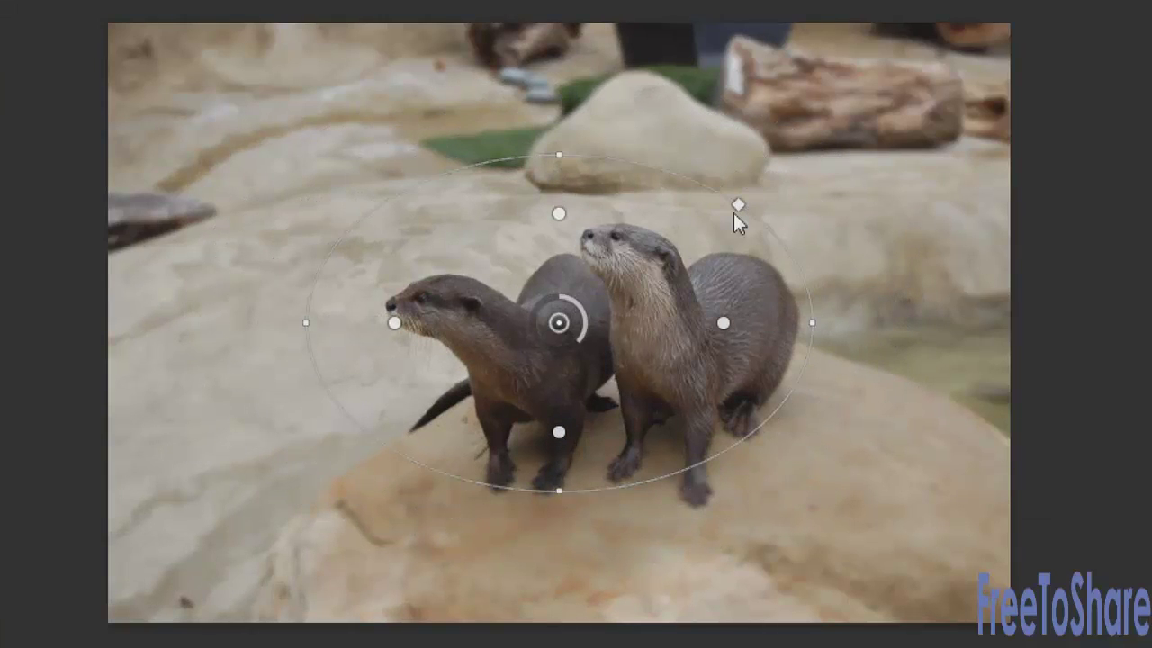
mouse_move(738, 206)
left_mouse_down()
mouse_move(764, 159)
mouse_move(792, 168)
mouse_move(738, 207)
left_mouse_up()
left_click_drag(755, 472, 772, 495)
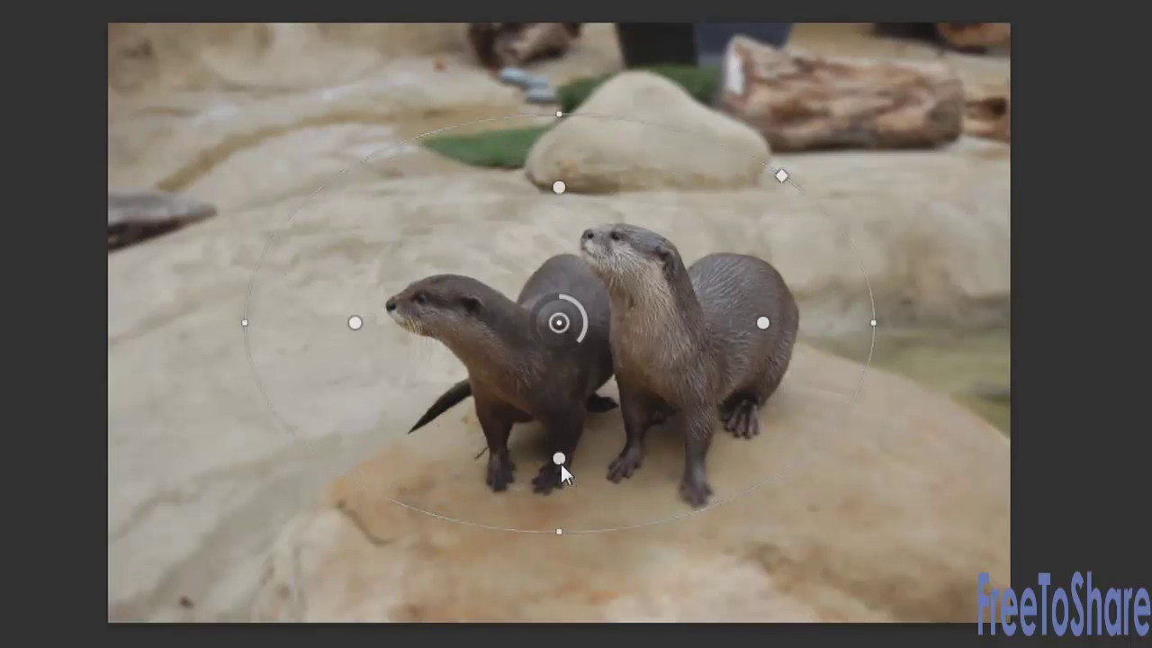
Step: Pull the iris feather points closer in around the otters and set the blur to 24 px
mouse_move(560, 462)
left_mouse_down()
mouse_move(567, 493)
mouse_move(567, 397)
mouse_move(574, 446)
left_mouse_up()
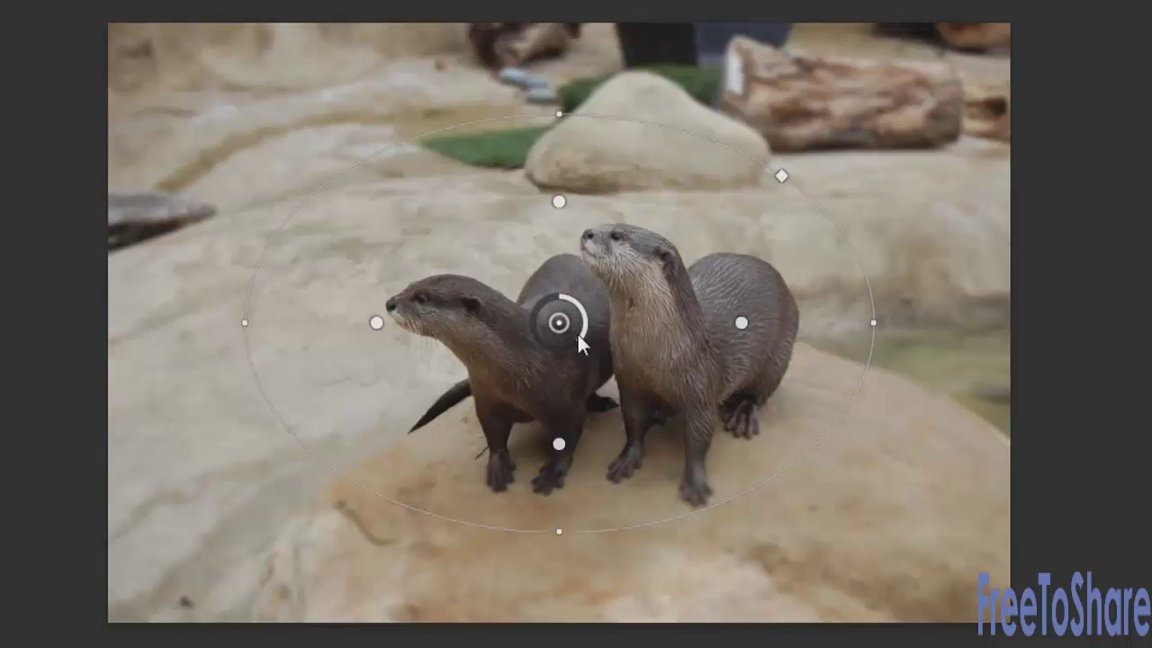
left_click_drag(579, 339, 589, 389)
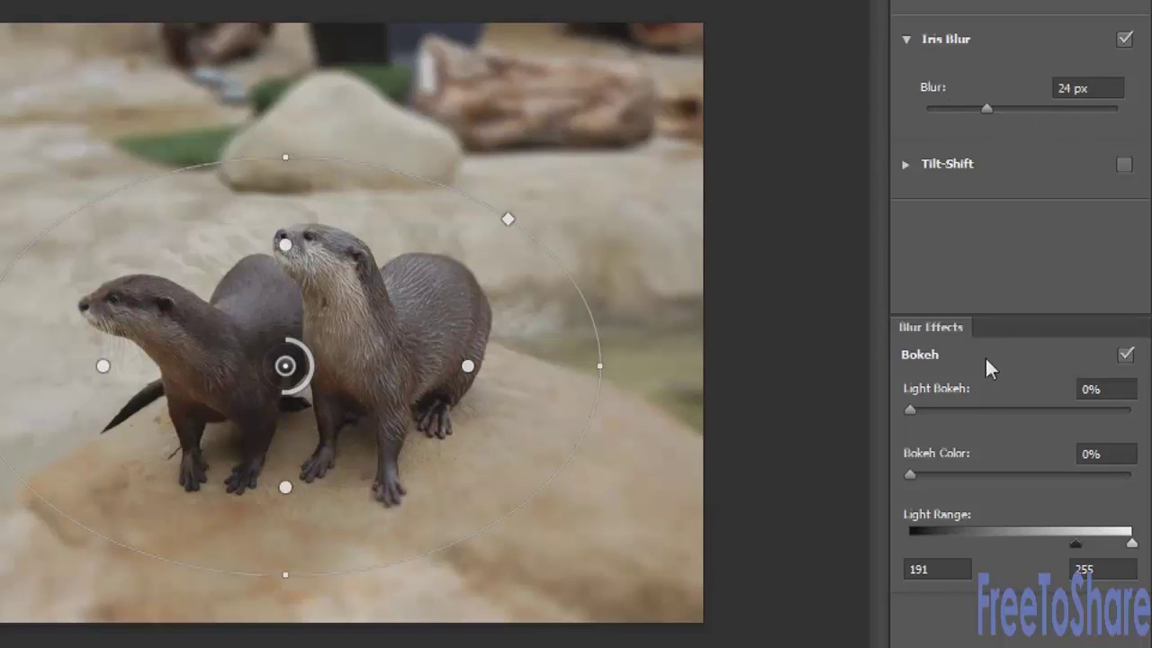
Step: Try Light Bokeh at 100% on the otter photo's blurred background and return it to 0%
left_click_drag(912, 409, 1138, 388)
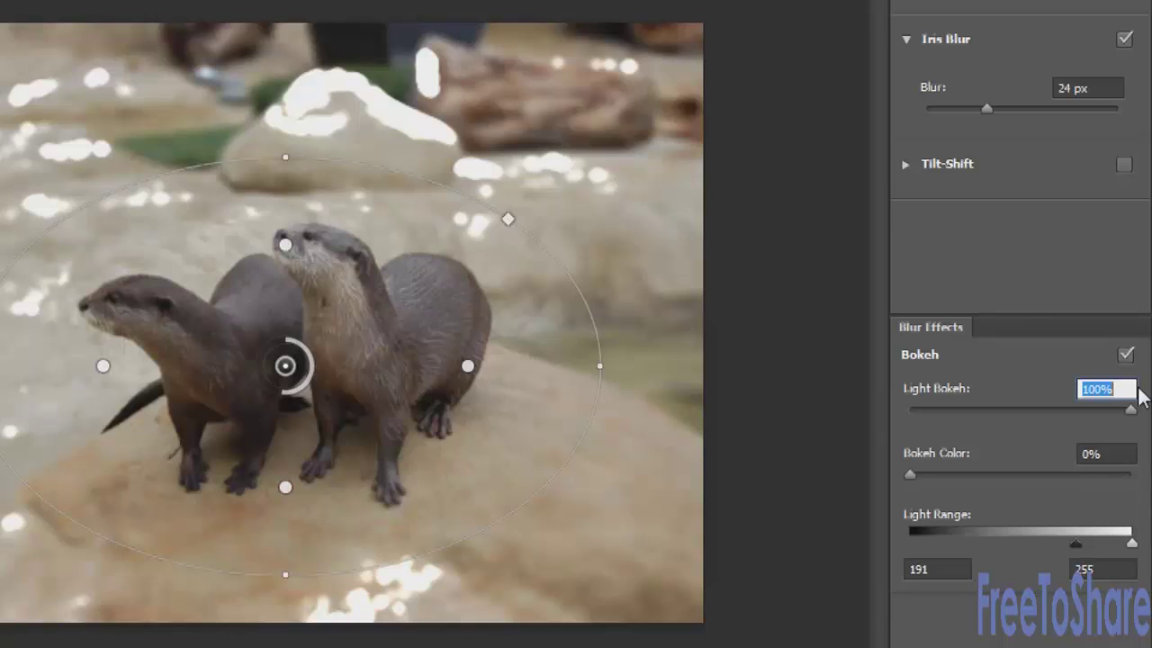
left_click_drag(1138, 396, 910, 441)
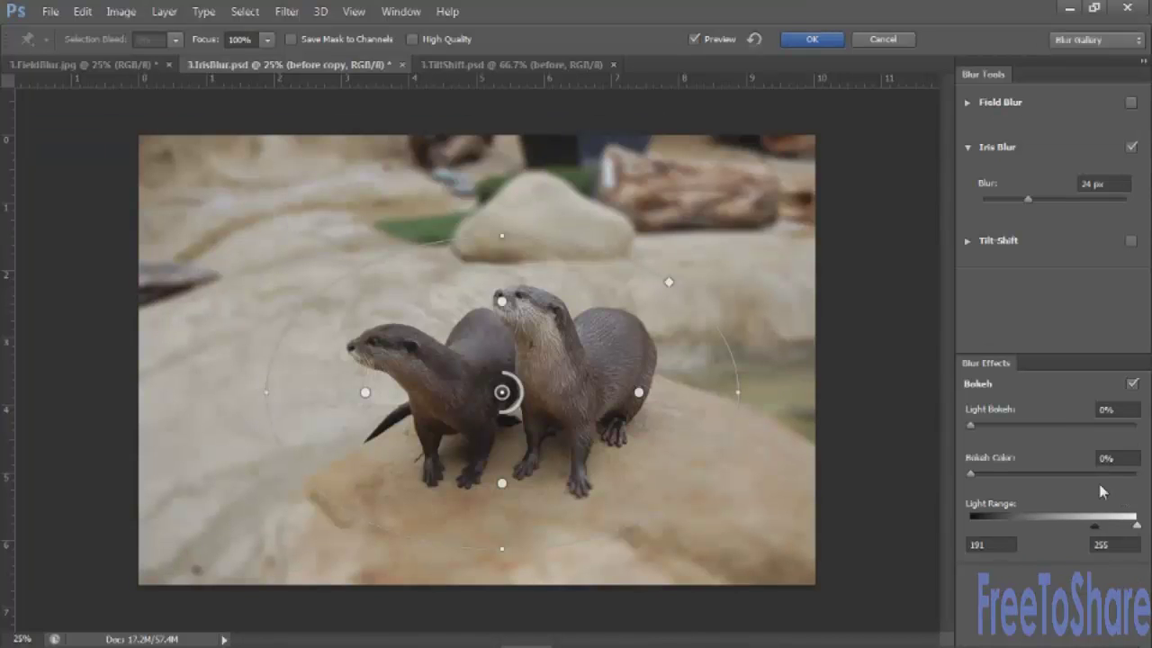
Step: Apply the Iris Blur, and hide and show the "before copy" layer to compare it with the original
left_click(813, 40)
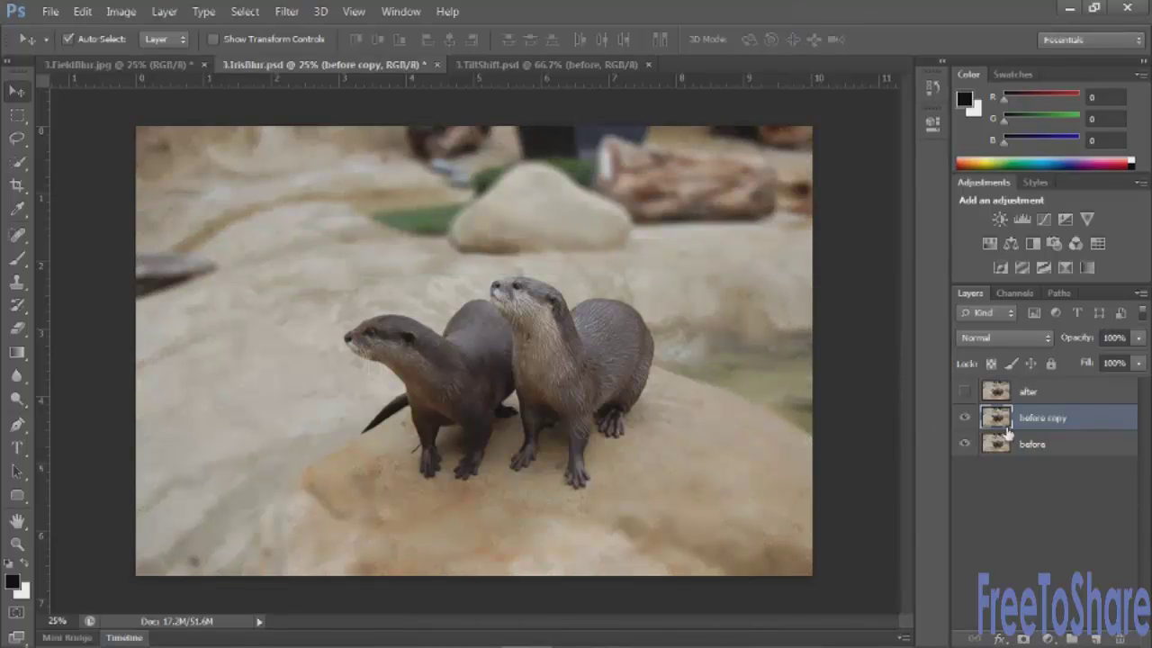
left_click(965, 417)
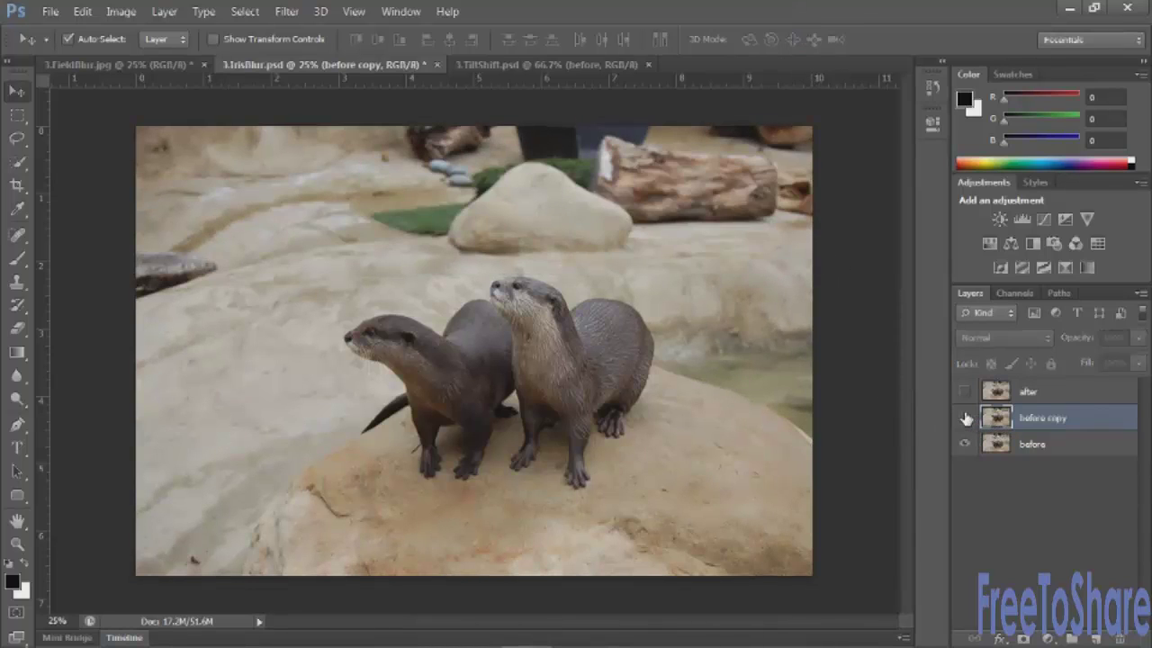
left_click(965, 417)
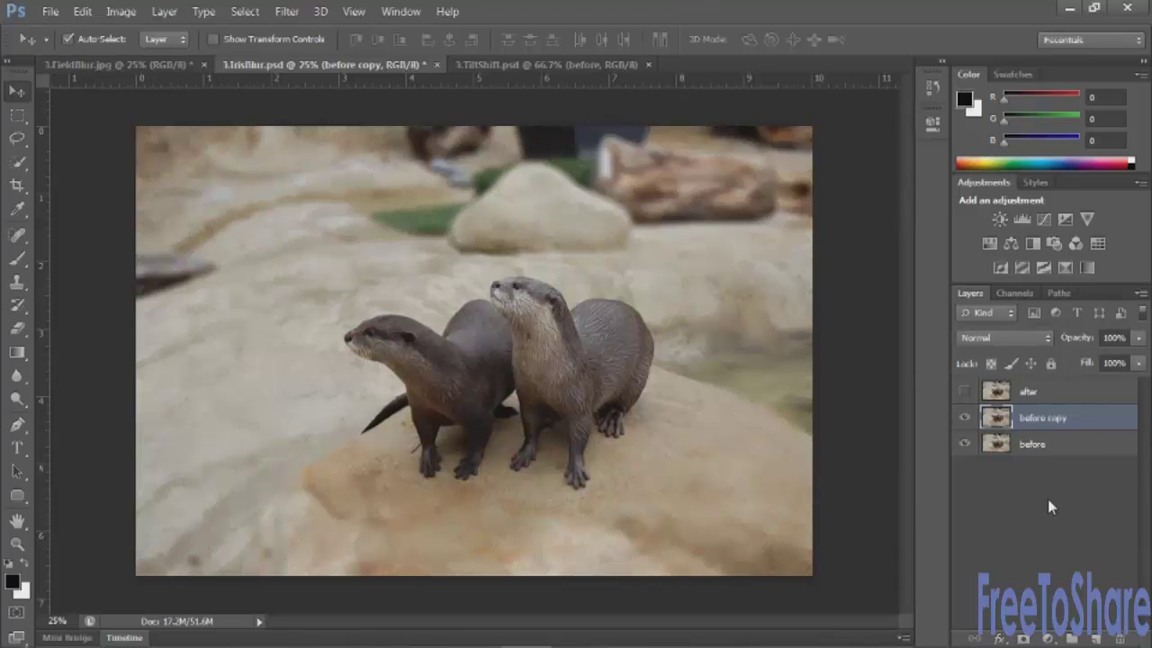
Step: Switch to 3.TiltShift.psd and start a Tilt-Shift blur on the "before" layer of the marina photo
left_click(540, 65)
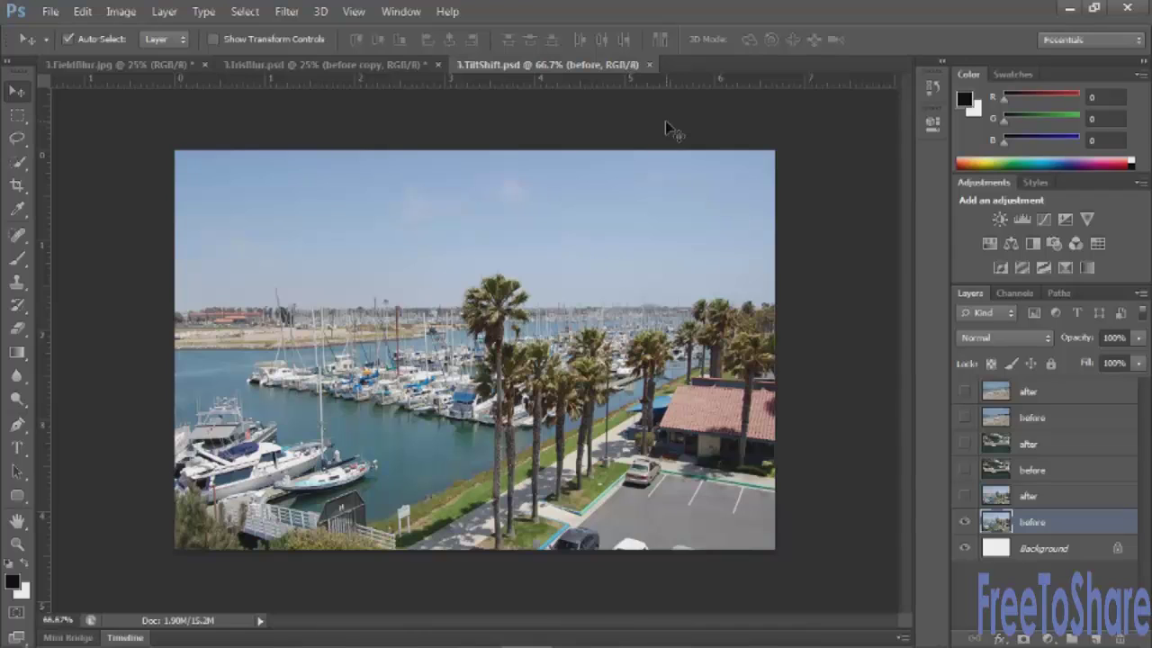
left_click(284, 12)
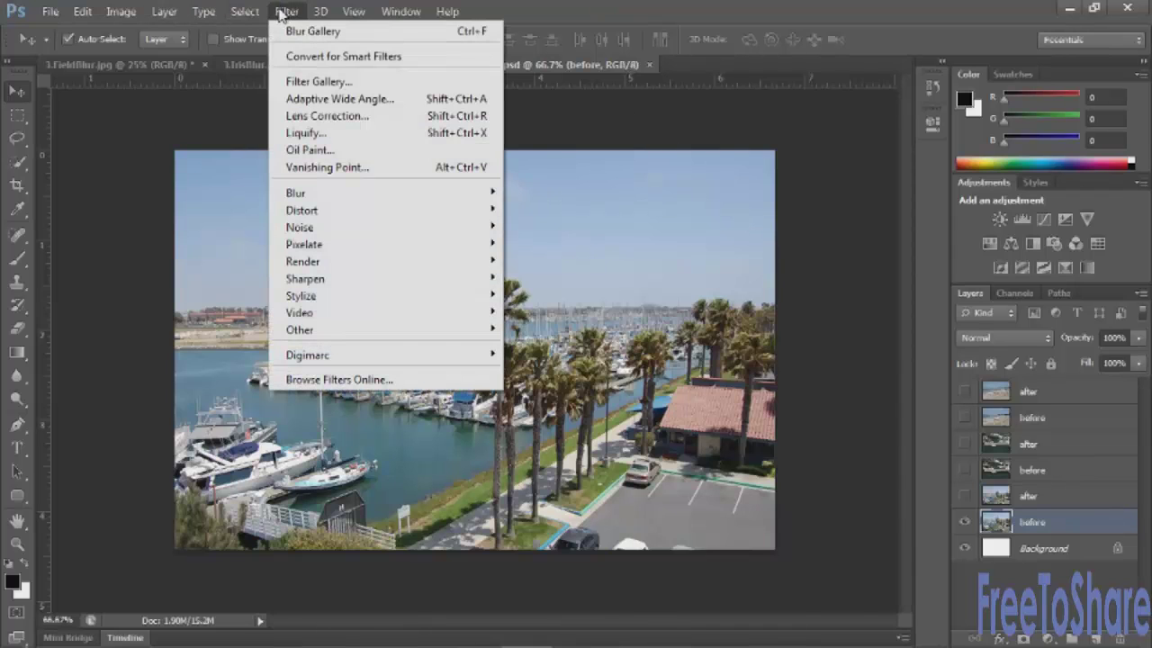
mouse_move(304, 193)
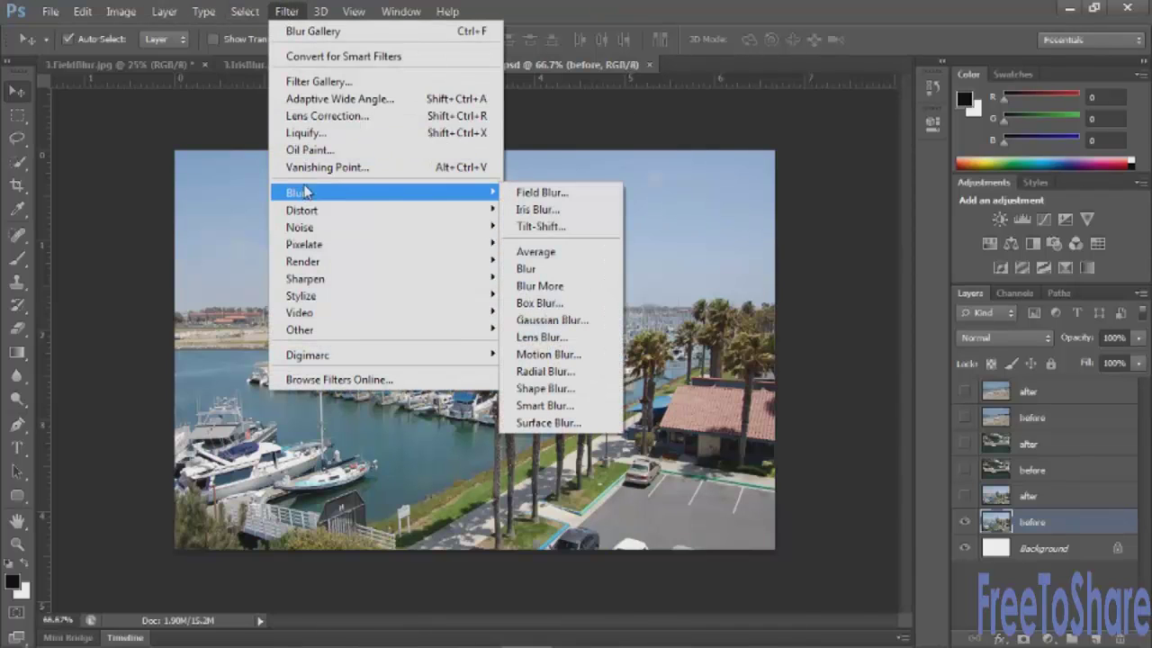
left_click(543, 226)
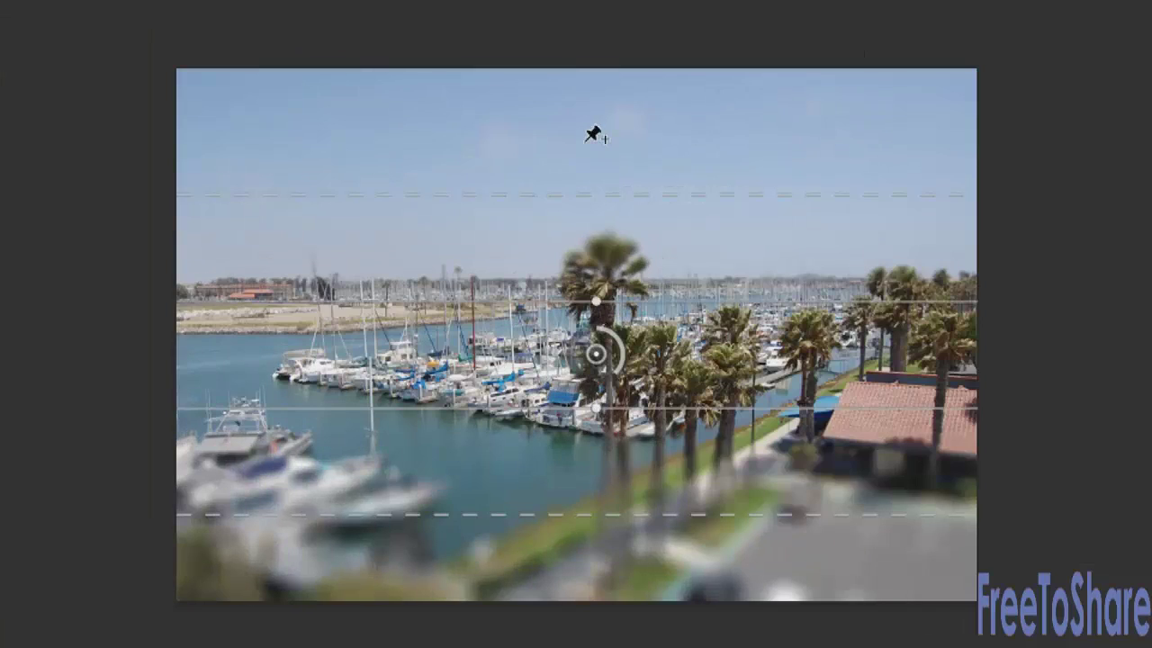
Step: Adjust the lower tilt-shift boundary lines slightly and move the blur's center down to the near edge of the docked boats
mouse_move(556, 191)
left_mouse_down()
mouse_move(558, 121)
mouse_move(555, 219)
mouse_move(555, 194)
left_mouse_up()
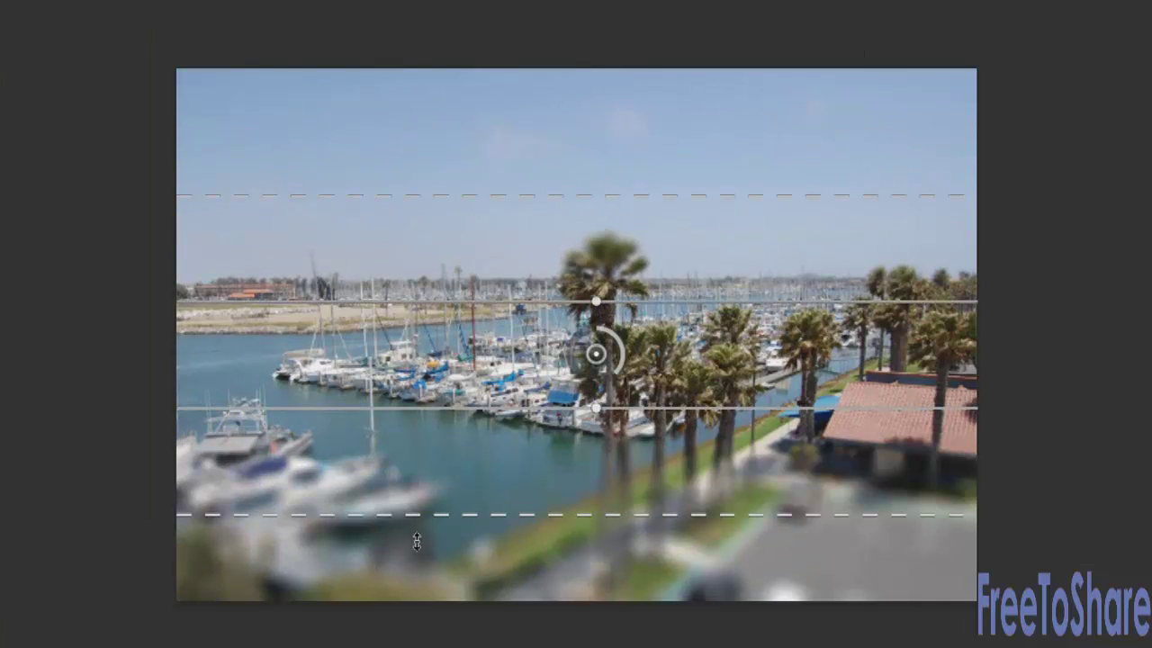
mouse_move(429, 516)
left_mouse_down()
mouse_move(432, 558)
mouse_move(431, 501)
left_mouse_up()
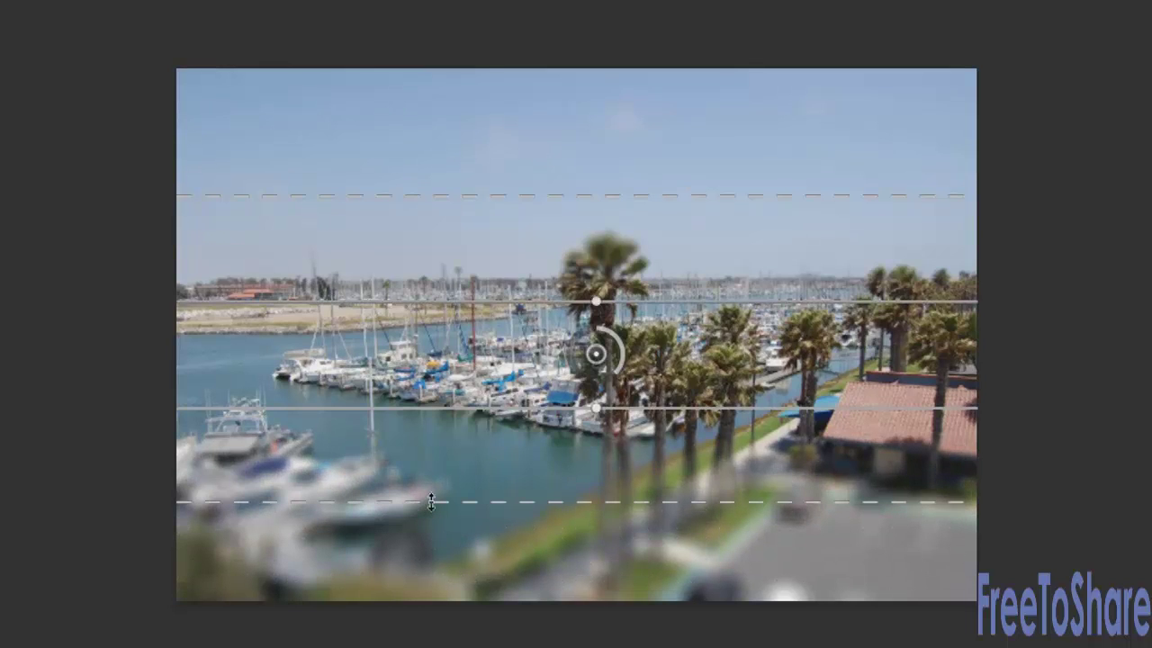
mouse_move(542, 408)
left_mouse_down()
mouse_move(536, 466)
mouse_move(535, 387)
mouse_move(536, 452)
mouse_move(535, 412)
left_mouse_up()
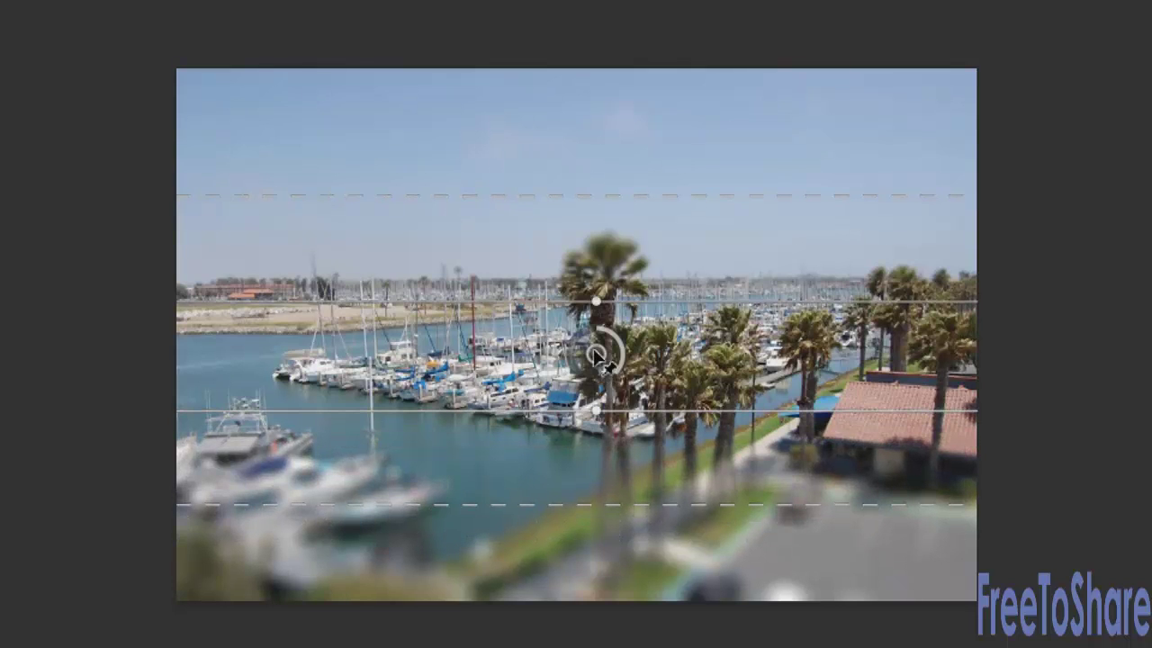
left_click_drag(596, 354, 579, 399)
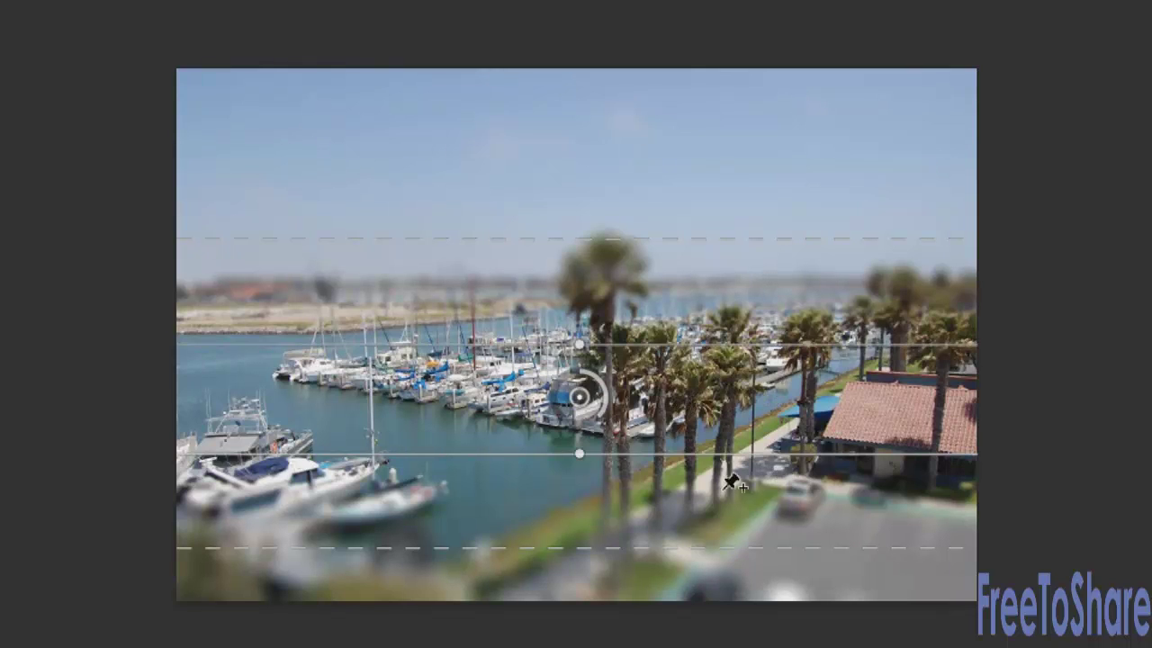
left_click_drag(580, 396, 585, 415)
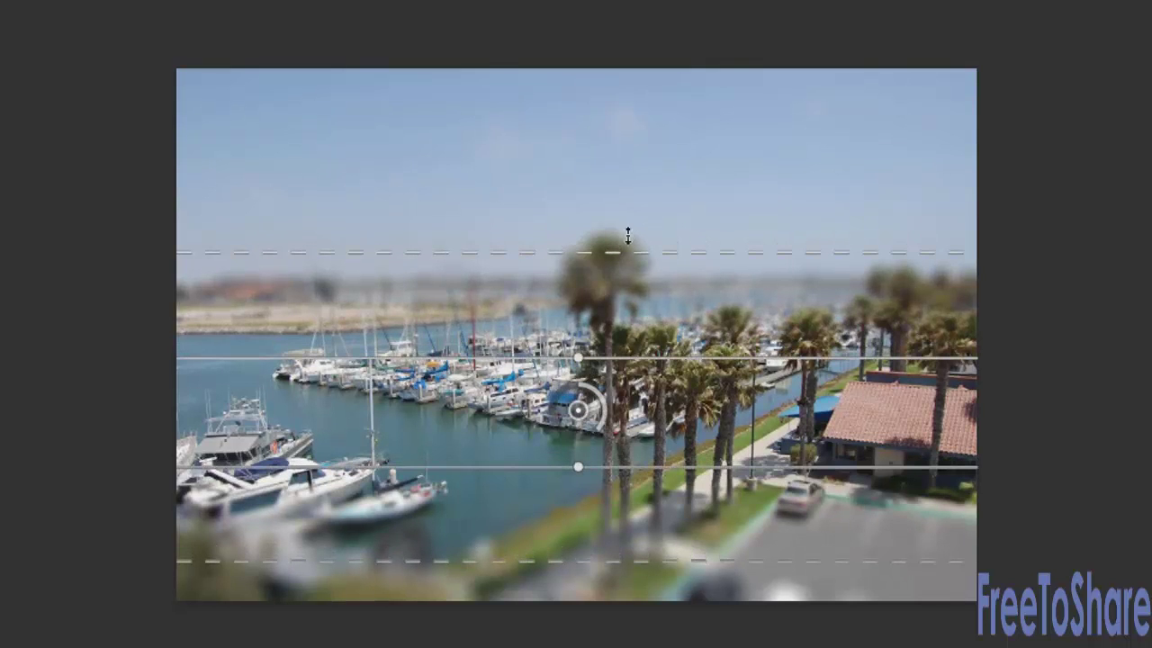
Step: Lower the upper dashed line to just below the horizon, narrow the sharp band around the boats and fine-tune the lower dashed line
left_click_drag(617, 241, 615, 279)
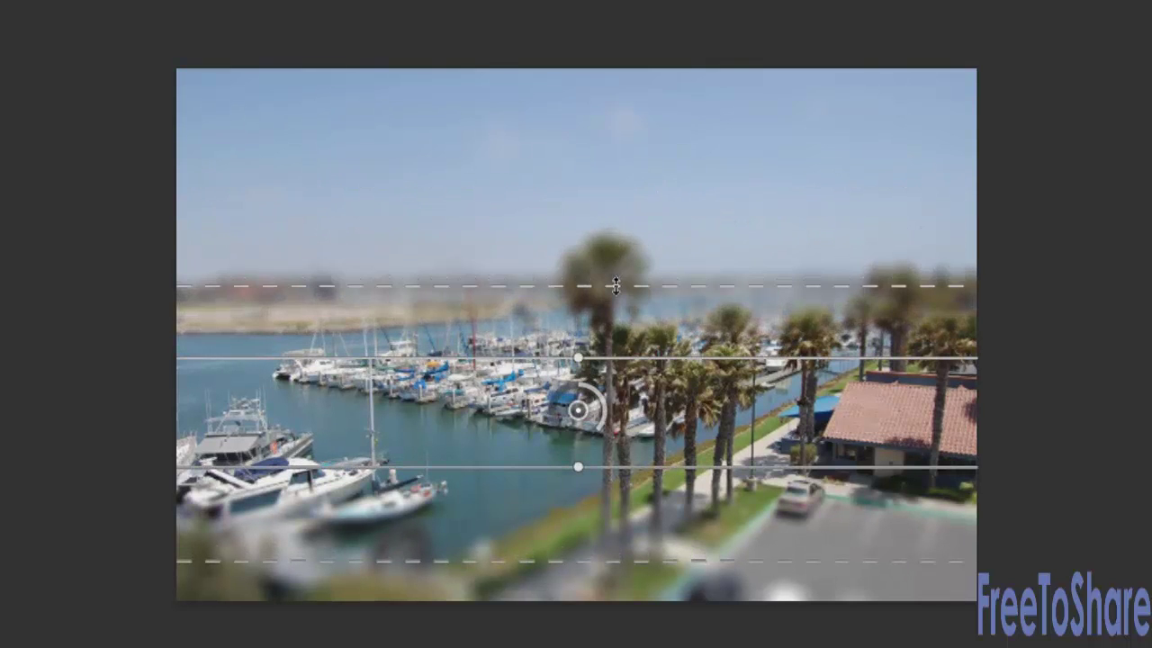
left_click_drag(620, 358, 619, 370)
left_click_drag(608, 467, 607, 445)
left_click_drag(586, 549, 585, 565)
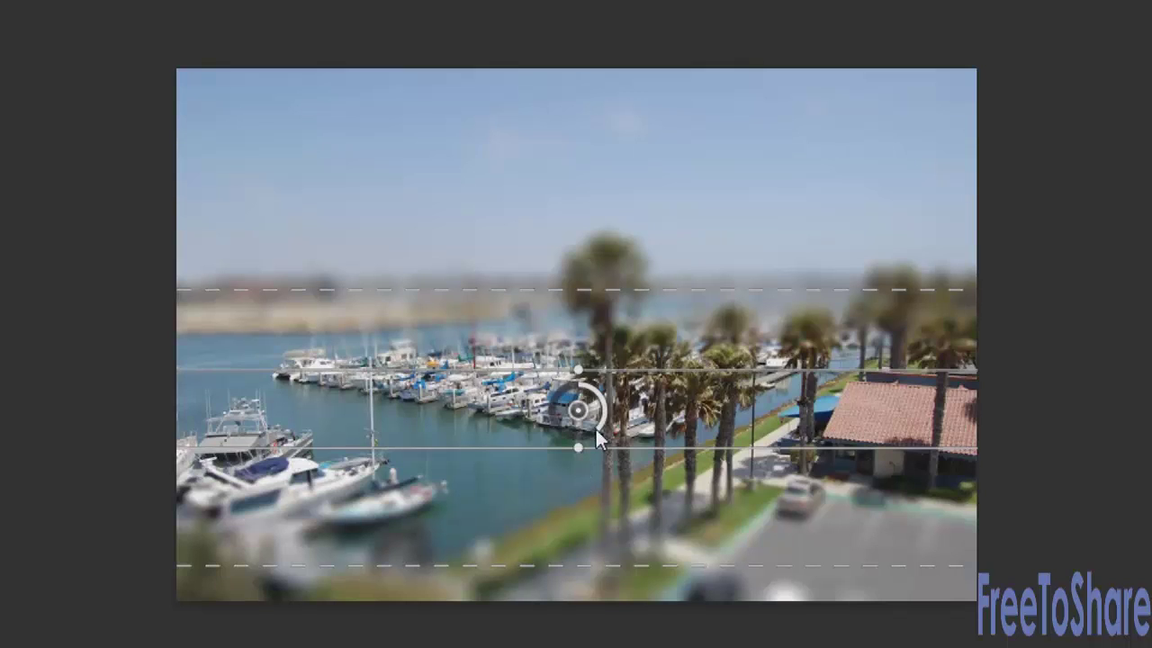
Step: Set the tilt-shift blur to 14 px and enable Symmetric Distortion
mouse_move(594, 428)
left_mouse_down()
mouse_move(558, 423)
mouse_move(592, 428)
left_mouse_up()
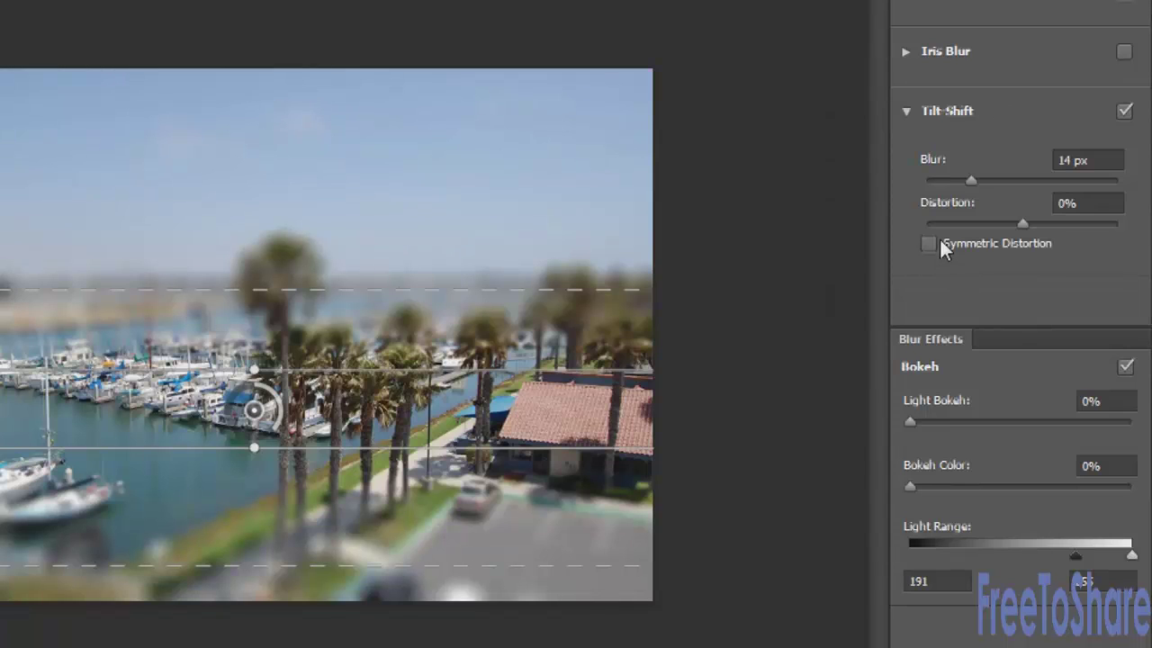
left_click(932, 243)
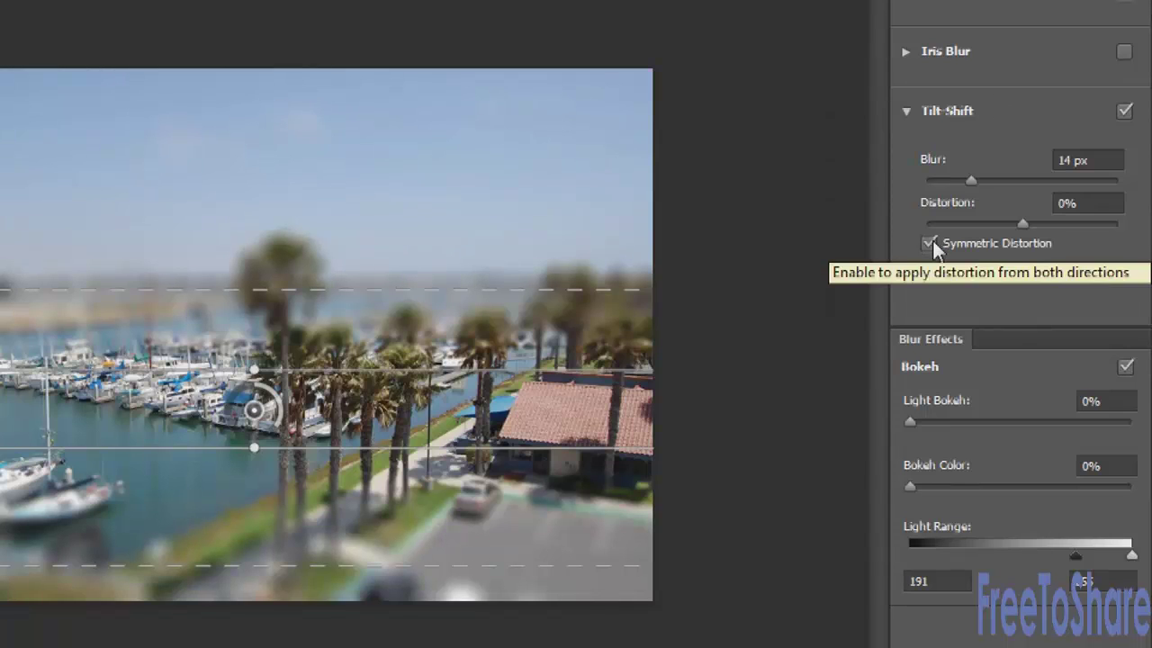
Step: Disable Symmetric Distortion for the tilt-shift blur and set Light Bokeh to 41%
left_click(931, 243)
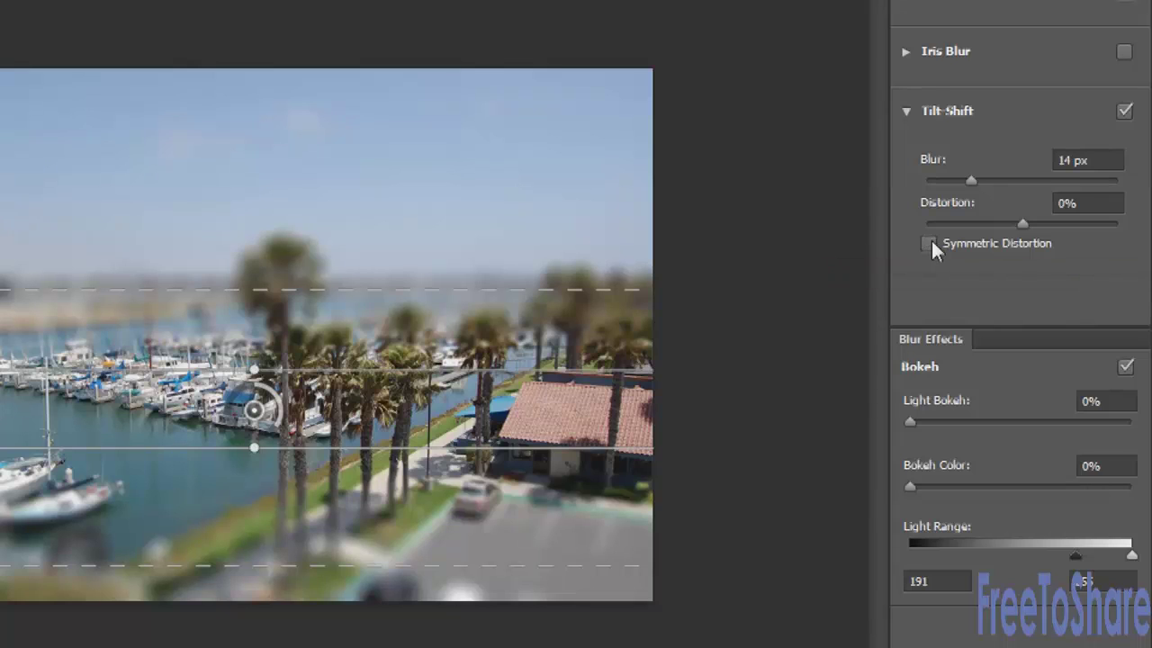
left_click(930, 243)
left_click_drag(911, 419, 1150, 403)
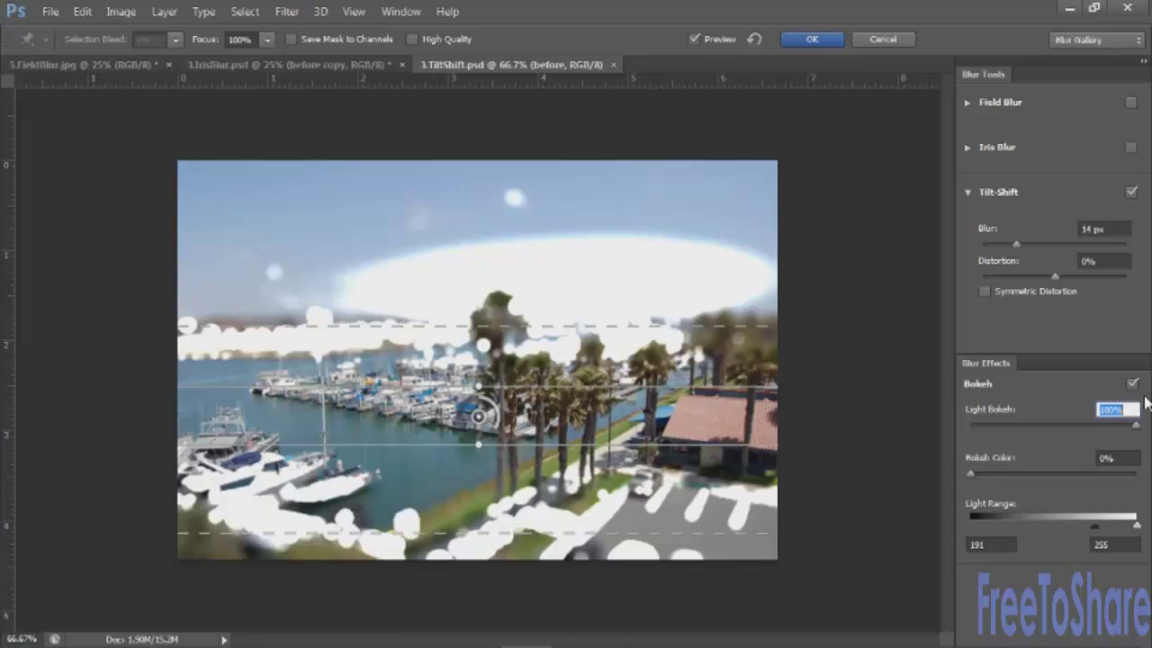
left_click_drag(1136, 414, 1039, 423)
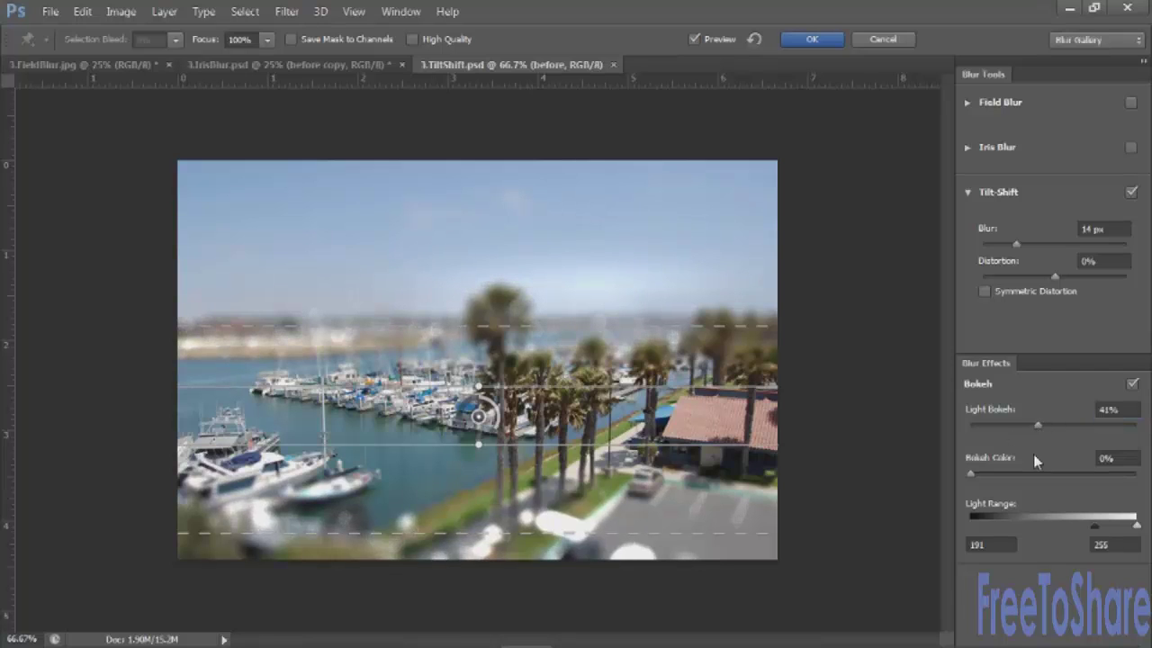
Step: Set Bokeh Color to 8% and the Light Range to 196–247, and apply the tilt-shift blur
mouse_move(971, 474)
left_mouse_down()
mouse_move(1060, 475)
mouse_move(982, 491)
left_mouse_up()
left_click(1096, 529)
left_click_drag(1095, 526, 1134, 530)
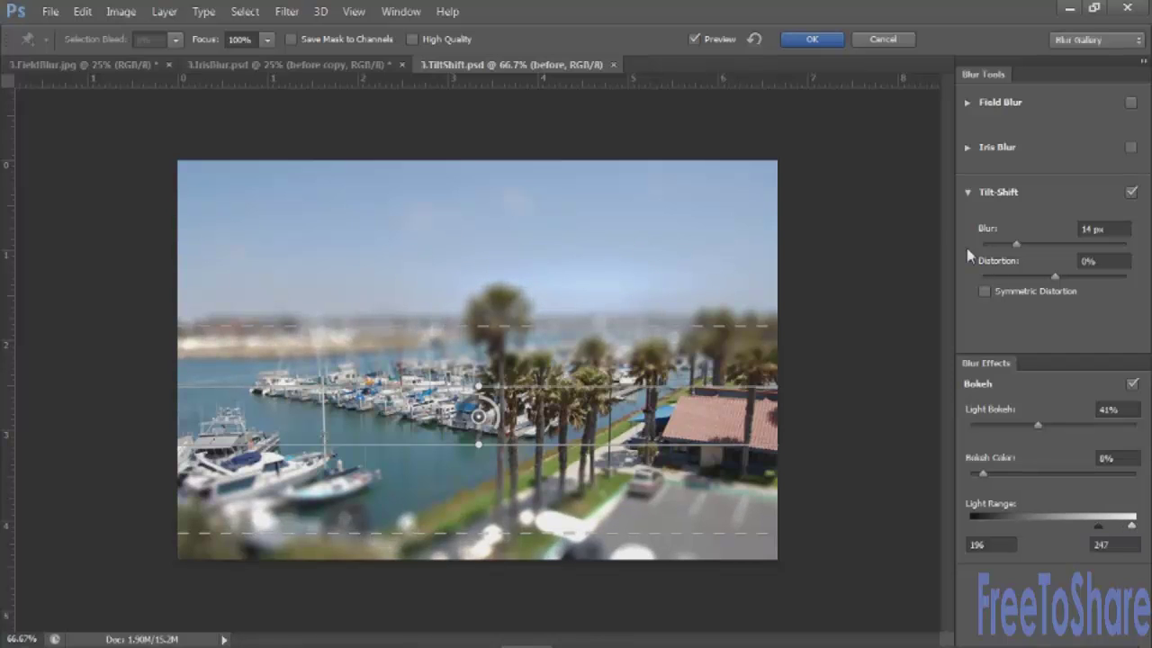
left_click(812, 38)
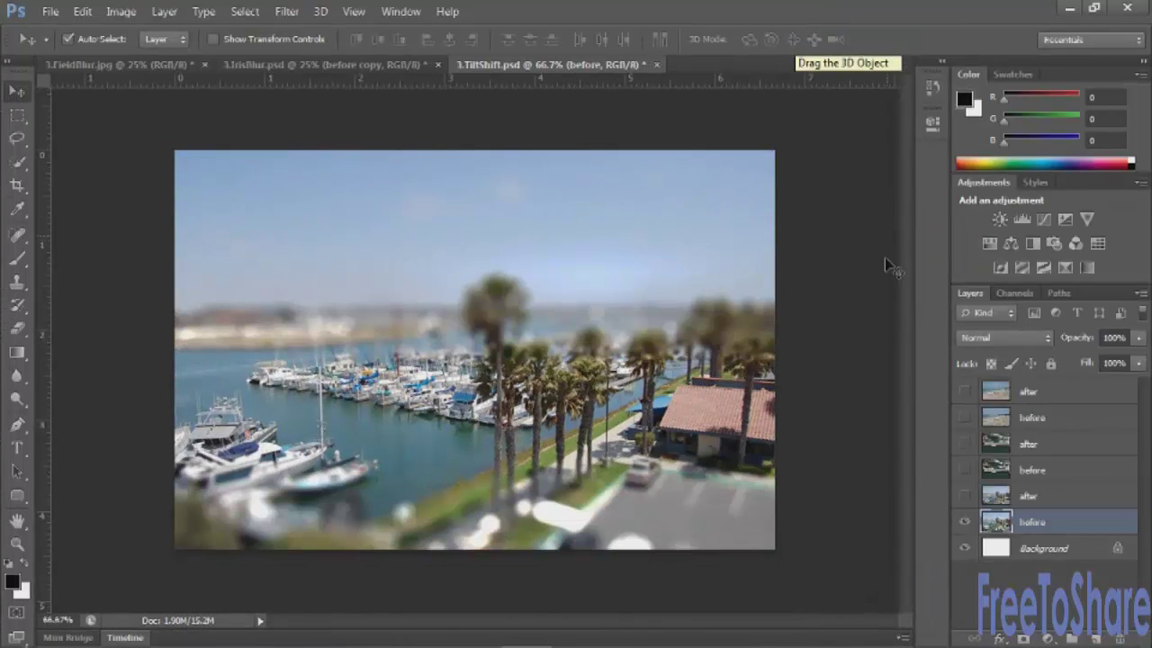
Step: Select and show the dock photo's "before" layer, and show its "after" layer and the beach photo's "before" layer
left_click(999, 471)
left_click(965, 471)
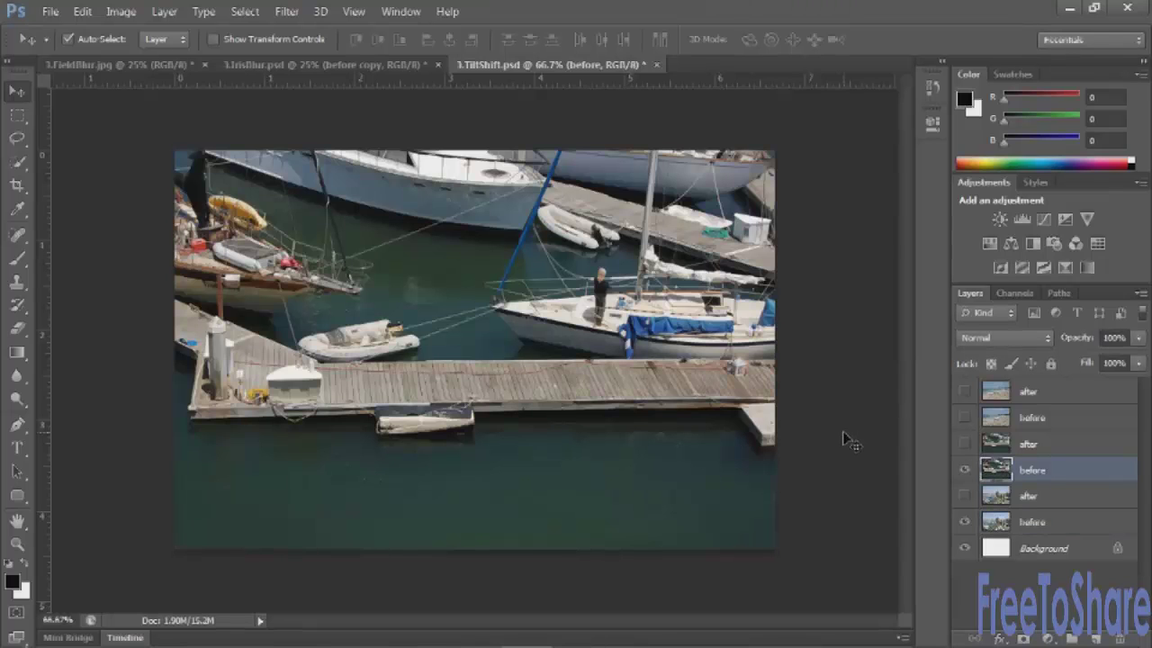
left_click(965, 444)
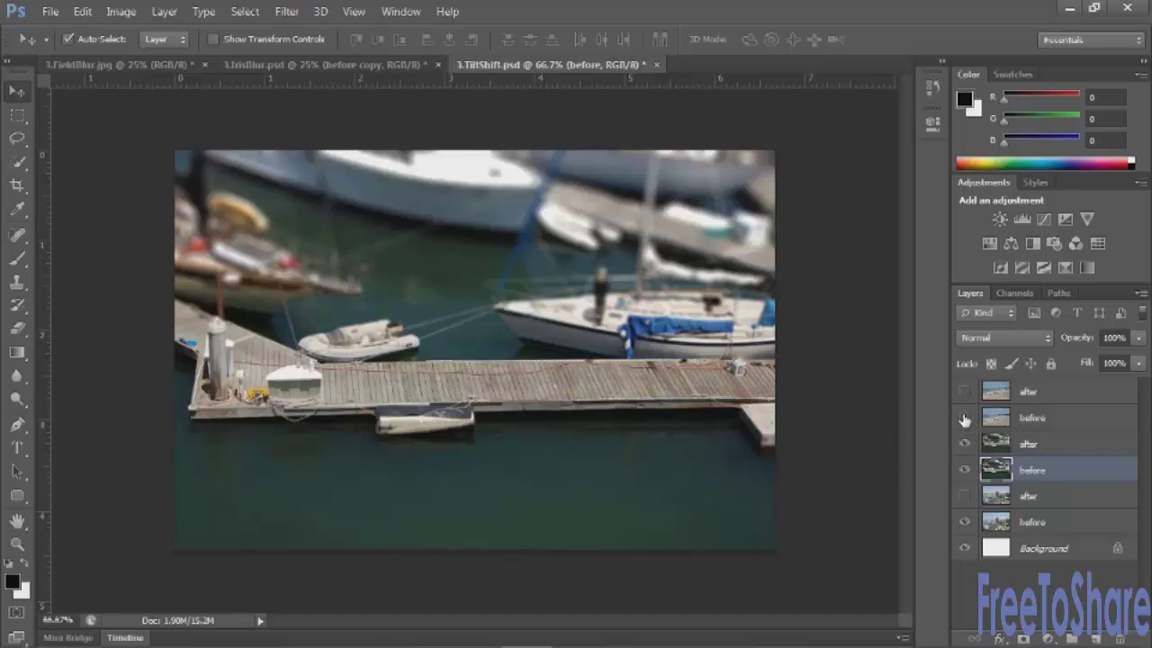
left_click(965, 418)
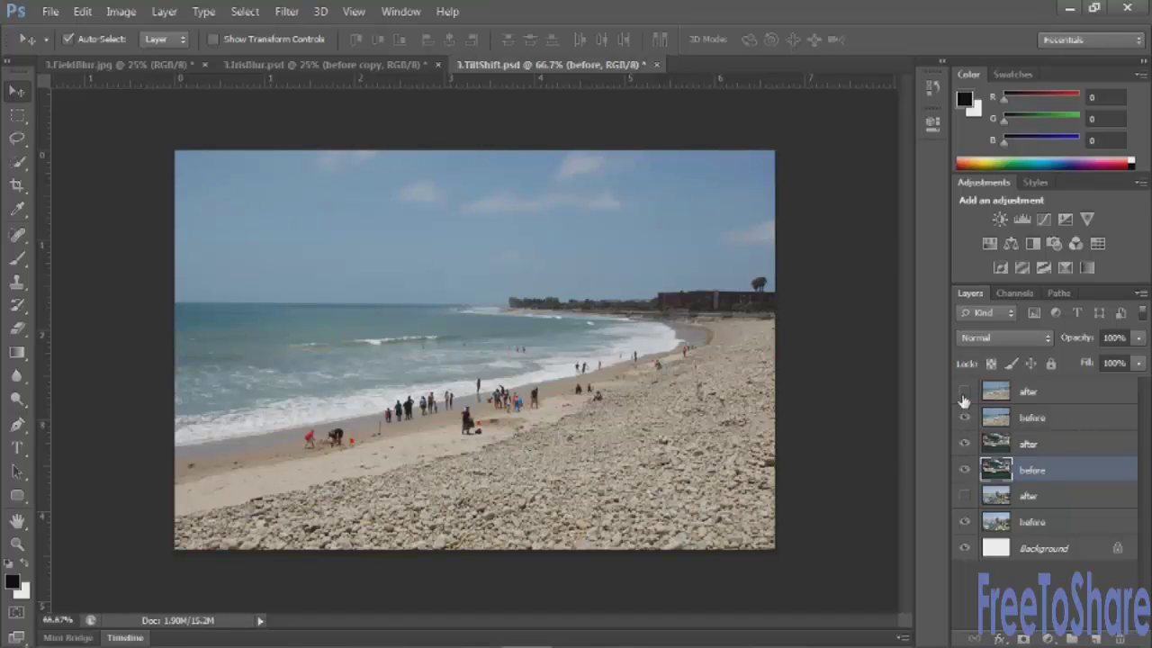